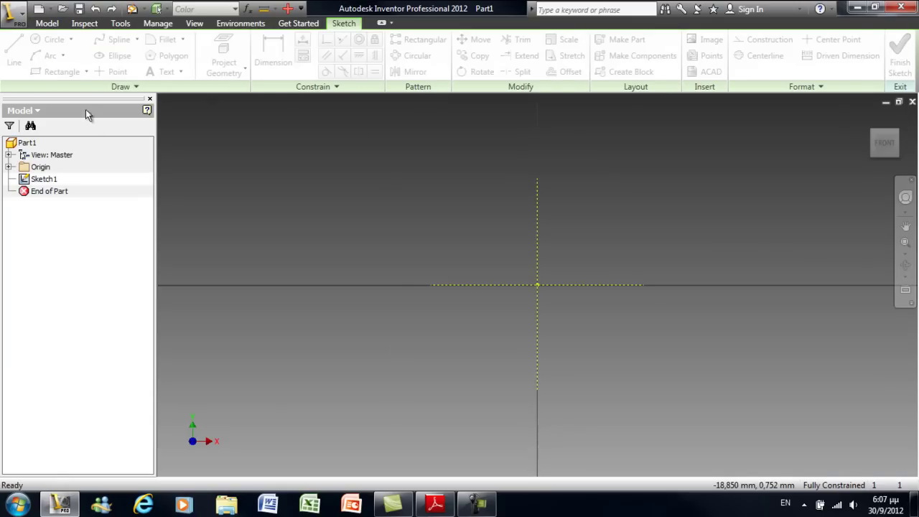
- Sketch a center-point circle at the origin with a diameter of 0.55 in
{"action": "left_click", "coordinate": [54, 39]}
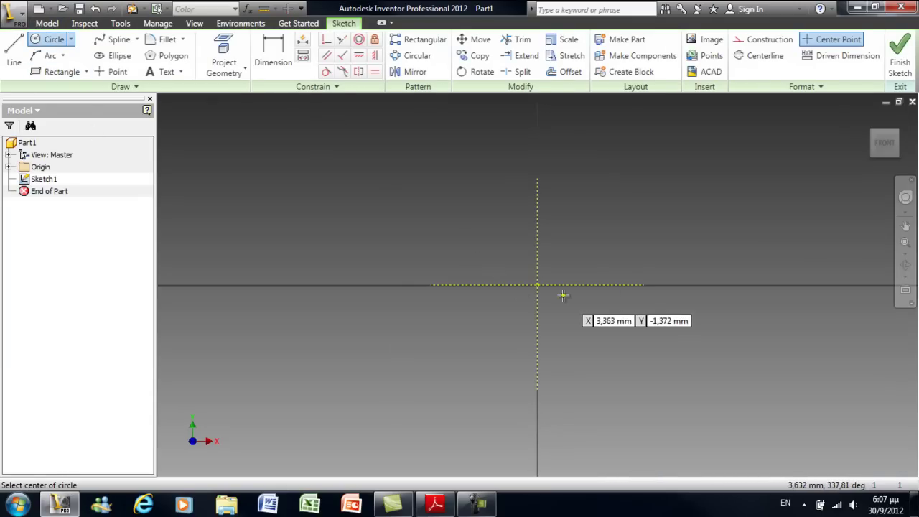
{"action": "left_click", "coordinate": [537, 284]}
{"action": "type", "text": "0"}
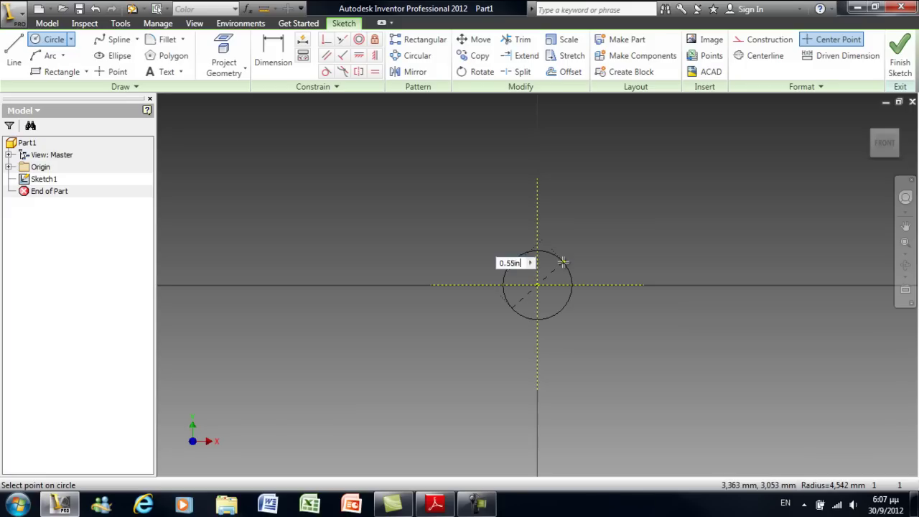
{"action": "type", "text": ".55in"}
{"action": "key", "text": "Return"}
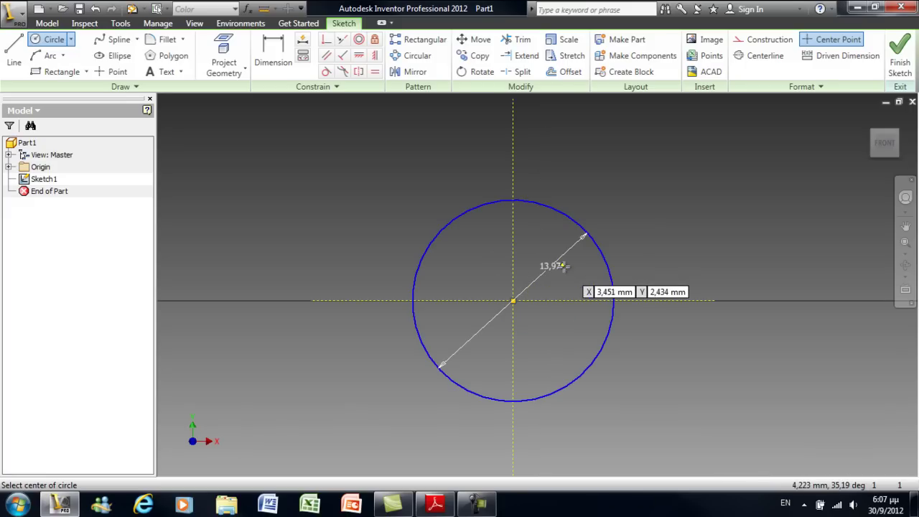
{"action": "right_click", "coordinate": [551, 339]}
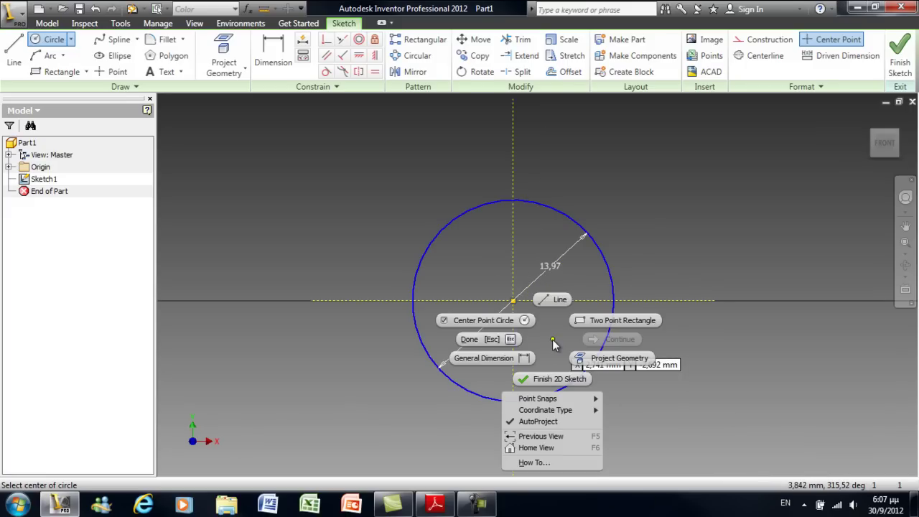
{"action": "left_click", "coordinate": [519, 342]}
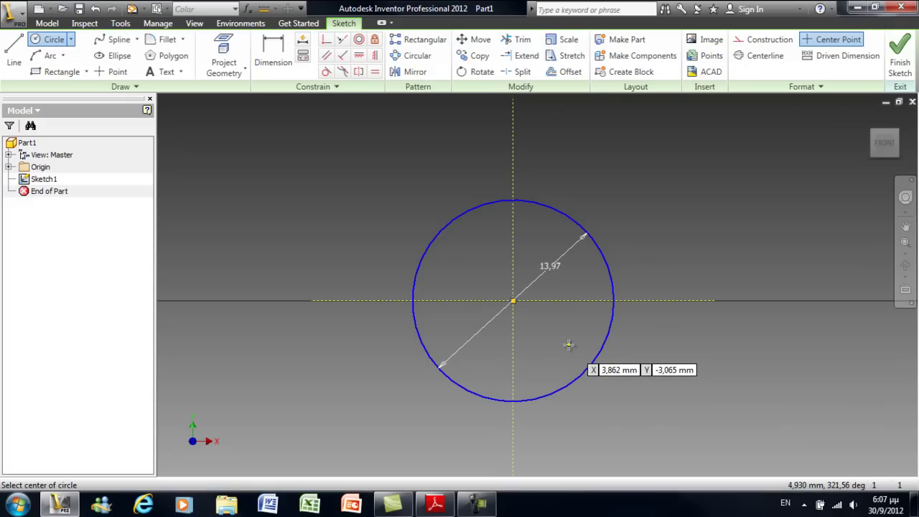
- Sketch a second circle of 0.126 in diameter inside the large one, centred on the horizontal axis to the right of the origin
{"action": "left_click", "coordinate": [574, 302]}
{"action": "type", "text": "0.126in"}
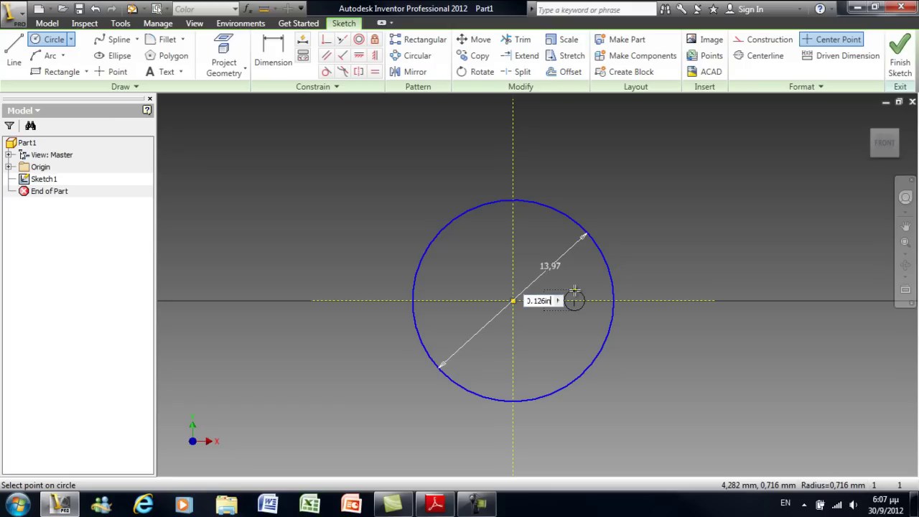
{"action": "key", "text": "Return"}
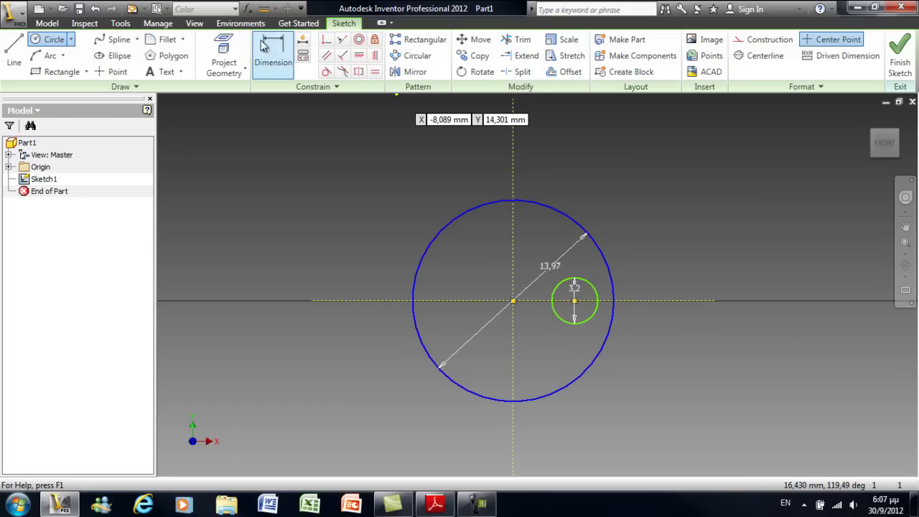
- Dimension the horizontal distance between the origin and the small circle's center as 0.190 in
{"action": "left_click", "coordinate": [268, 49]}
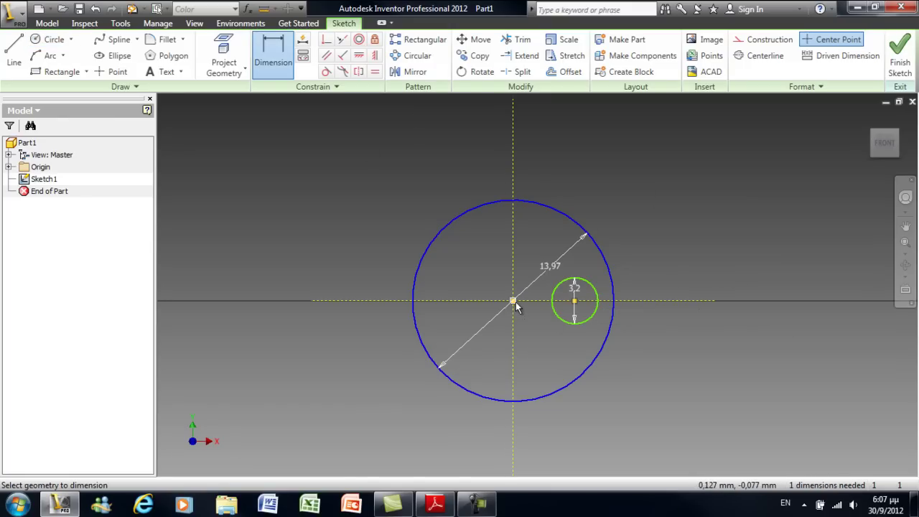
{"action": "left_click", "coordinate": [575, 301]}
{"action": "left_click", "coordinate": [610, 425]}
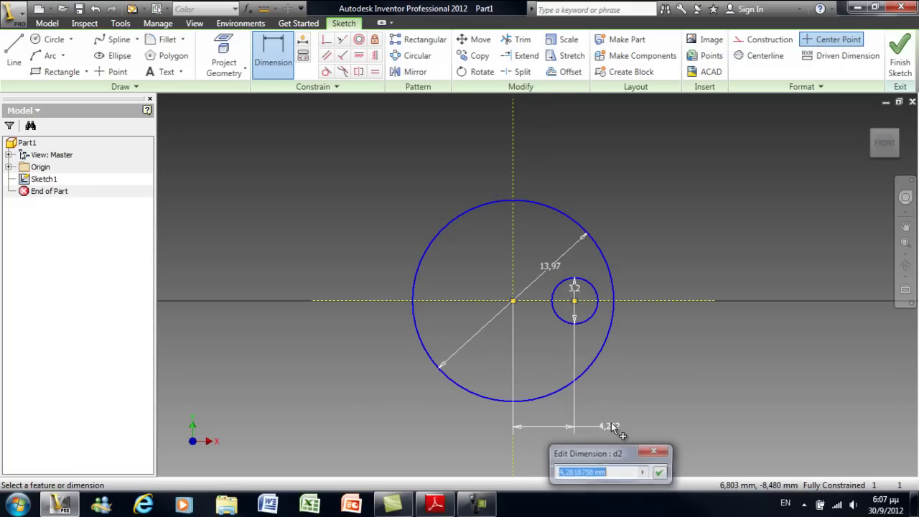
{"action": "type", "text": "0.19"}
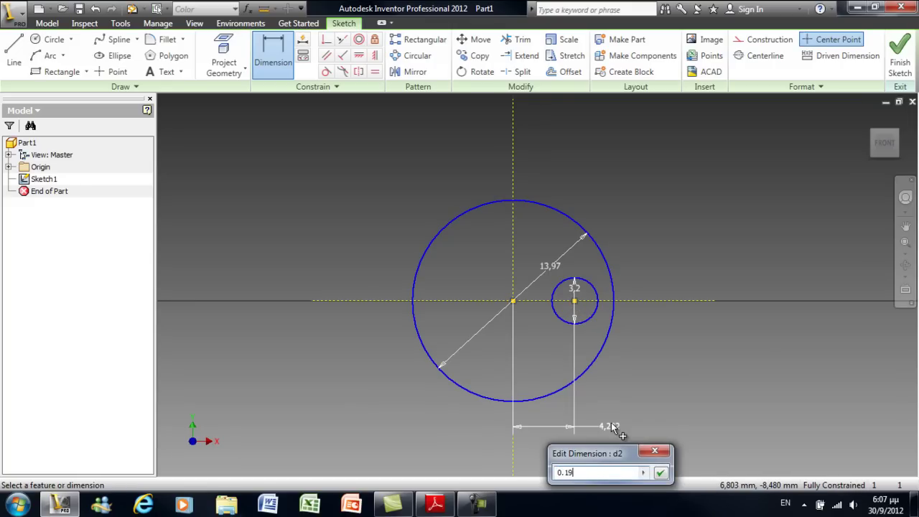
{"action": "type", "text": "0in"}
{"action": "key", "text": "Return"}
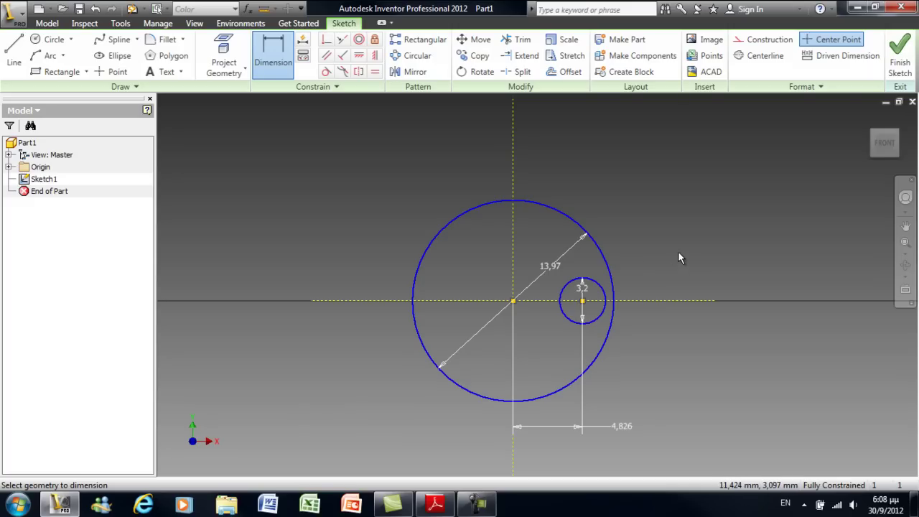
- Draw two radial lines from the origin to the large circle, one to its upper left and one to its lower left
{"action": "left_click", "coordinate": [13, 56]}
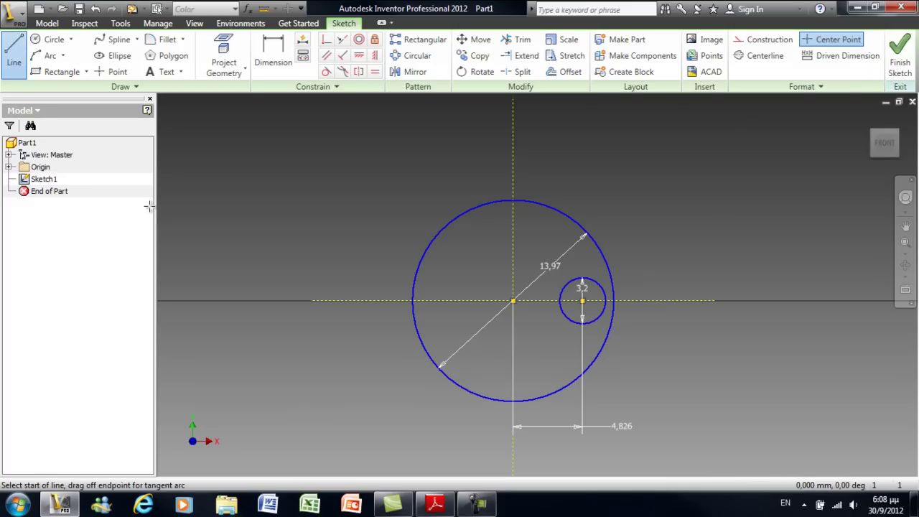
{"action": "left_click", "coordinate": [513, 301]}
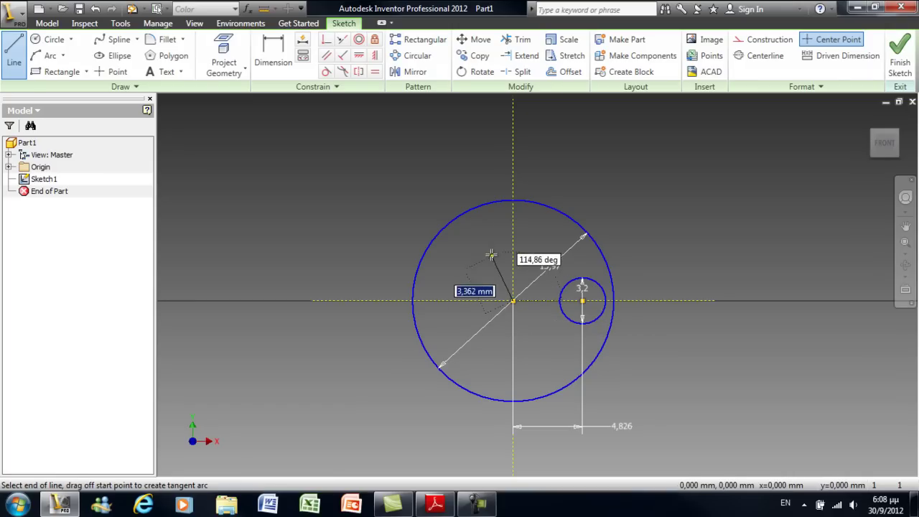
{"action": "double_click", "coordinate": [449, 224]}
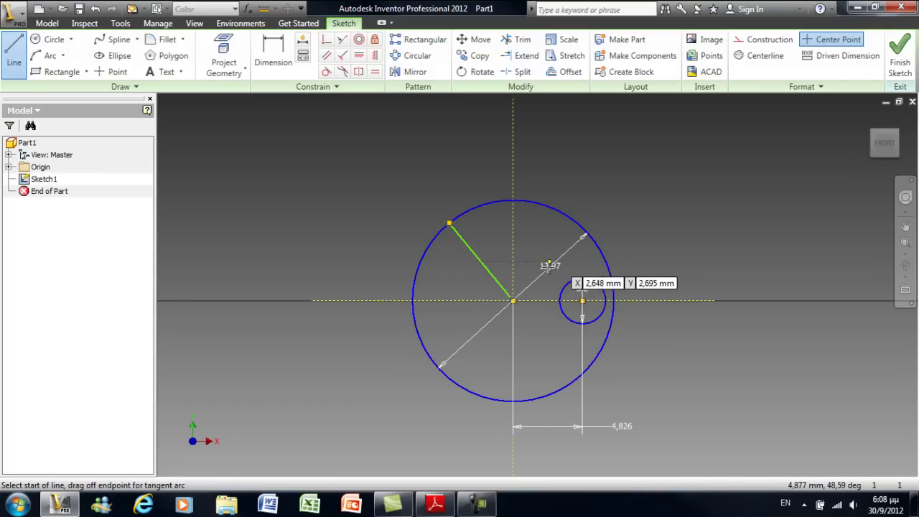
{"action": "left_click", "coordinate": [514, 298]}
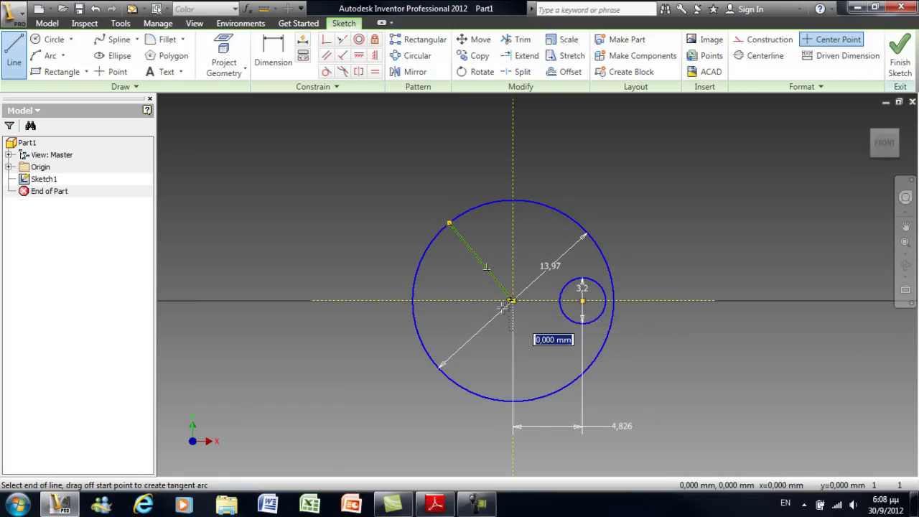
{"action": "double_click", "coordinate": [436, 364]}
{"action": "right_click", "coordinate": [327, 243]}
{"action": "left_click", "coordinate": [277, 242]}
- Try to add an angular dimension between the two radial lines
{"action": "left_click", "coordinate": [273, 54]}
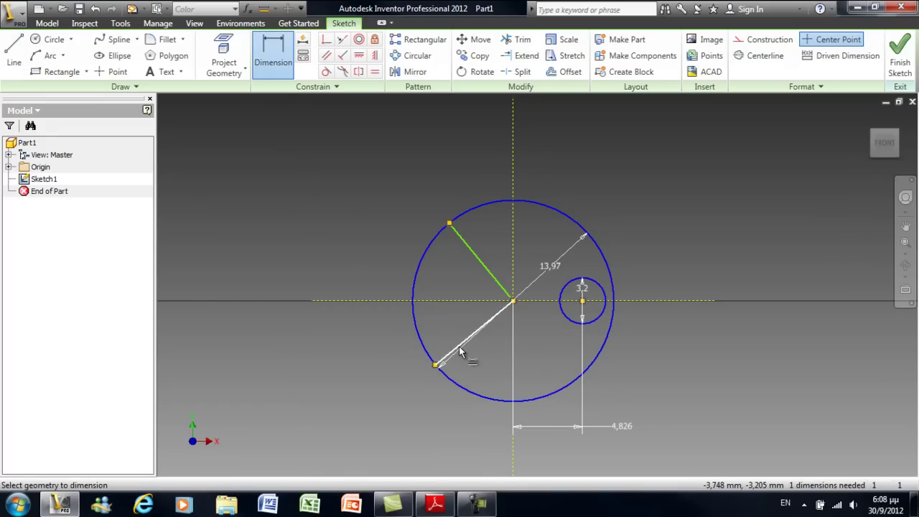
{"action": "left_click", "coordinate": [474, 318]}
{"action": "left_click", "coordinate": [488, 270]}
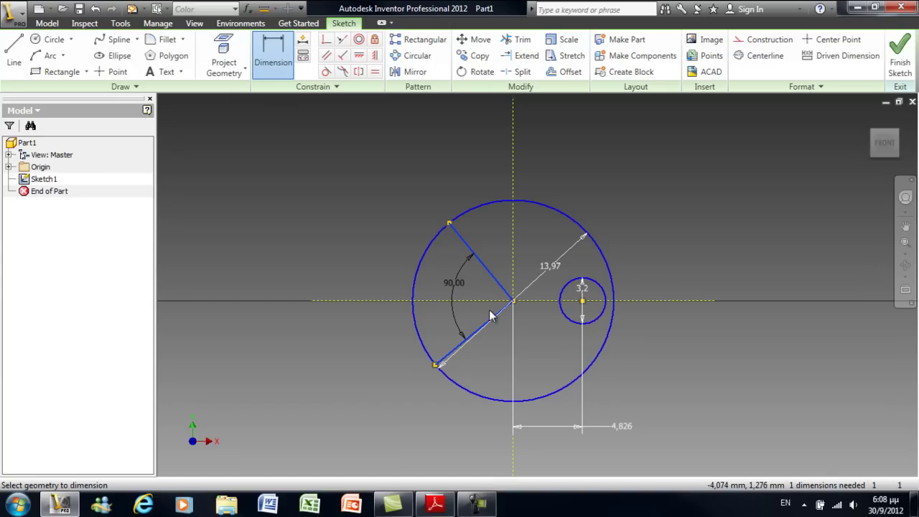
{"action": "left_click", "coordinate": [482, 332]}
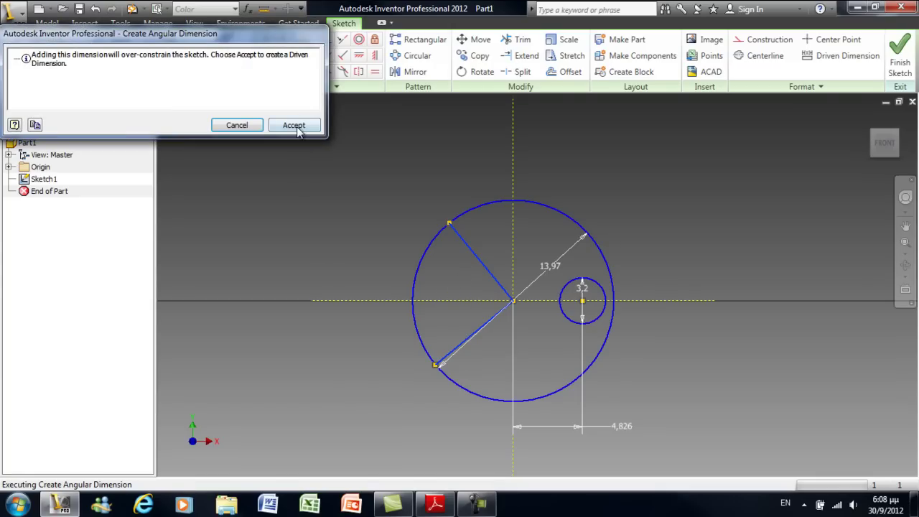
{"action": "left_click", "coordinate": [237, 125]}
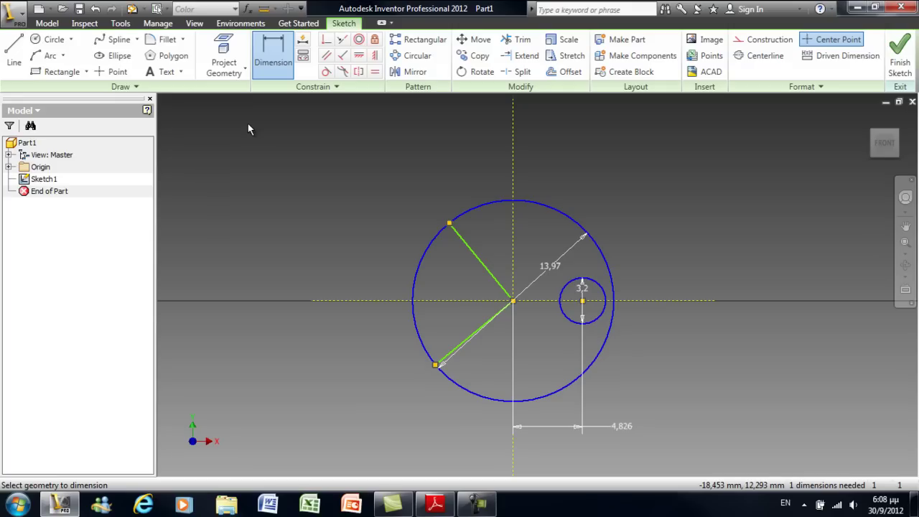
- Trim away the left arc of the large circle between the two radial lines
{"action": "left_click", "coordinate": [524, 40]}
{"action": "left_click", "coordinate": [418, 266]}
{"action": "right_click", "coordinate": [317, 174]}
{"action": "left_click", "coordinate": [249, 172]}
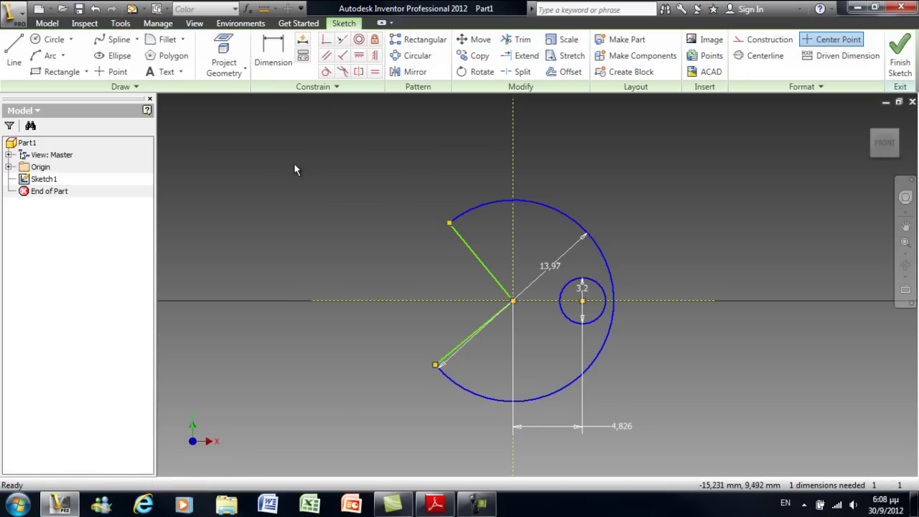
- Try again to dimension the angle between the radial lines on the trimmed profile
{"action": "left_click", "coordinate": [272, 54]}
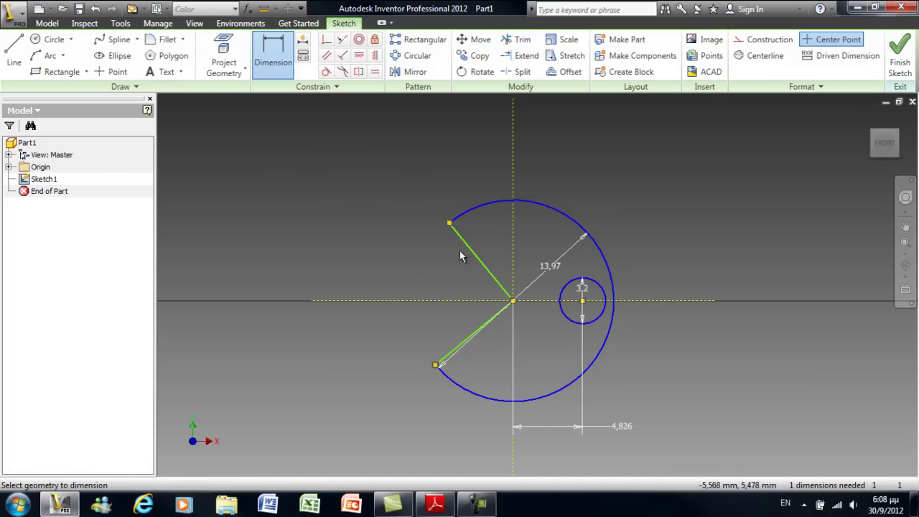
{"action": "left_click", "coordinate": [487, 274]}
{"action": "key", "text": "Escape"}
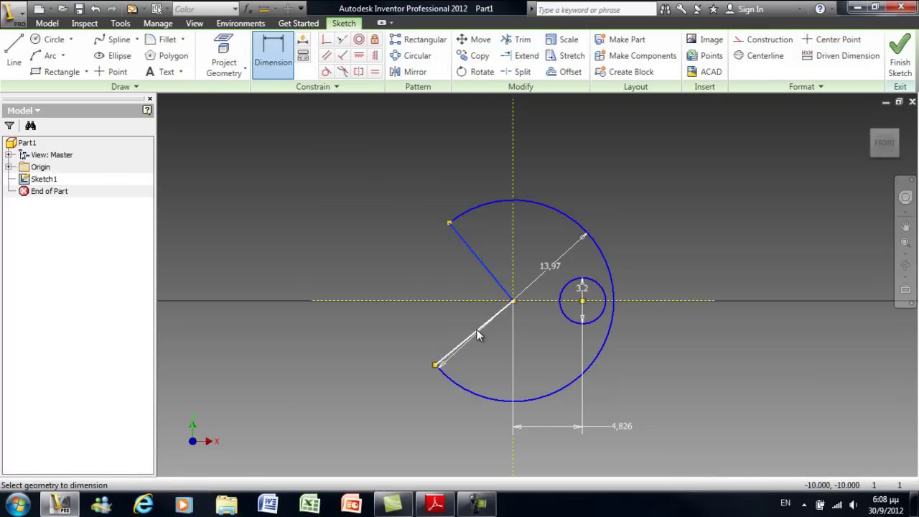
{"action": "left_click", "coordinate": [444, 304]}
{"action": "left_click", "coordinate": [386, 246]}
{"action": "left_click", "coordinate": [238, 125]}
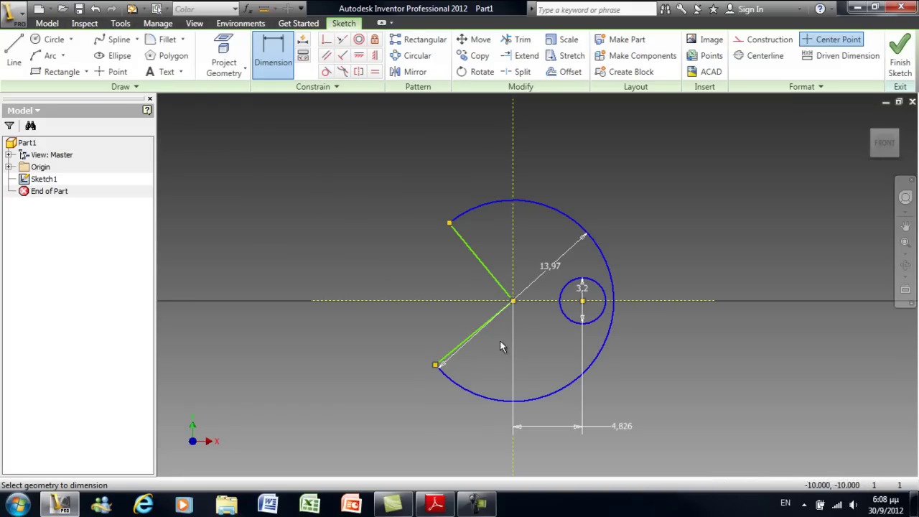
{"action": "key", "text": "Escape"}
- Undo the arc trim and both radial lines, leaving only the two dimensioned circles
{"action": "key", "text": "ctrl+z"}
{"action": "key", "text": "ctrl+z"}
{"action": "key", "text": "ctrl+z"}
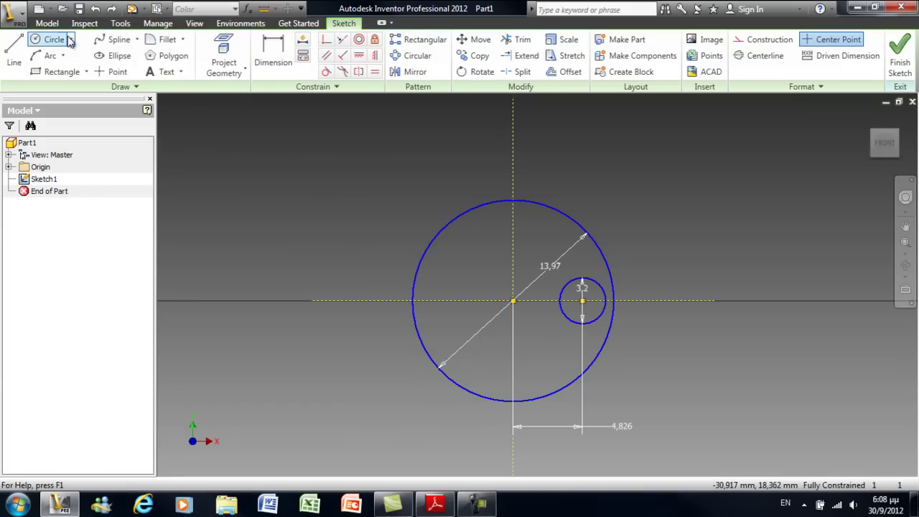
- Draw two non-perpendicular lines from the origin to the large circle, at about 115° and 235°
{"action": "left_click", "coordinate": [14, 54]}
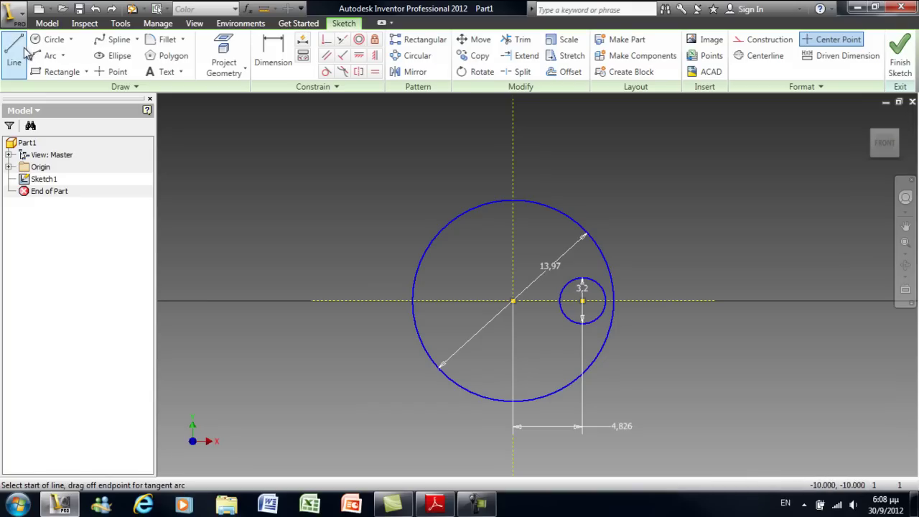
{"action": "left_click", "coordinate": [513, 300]}
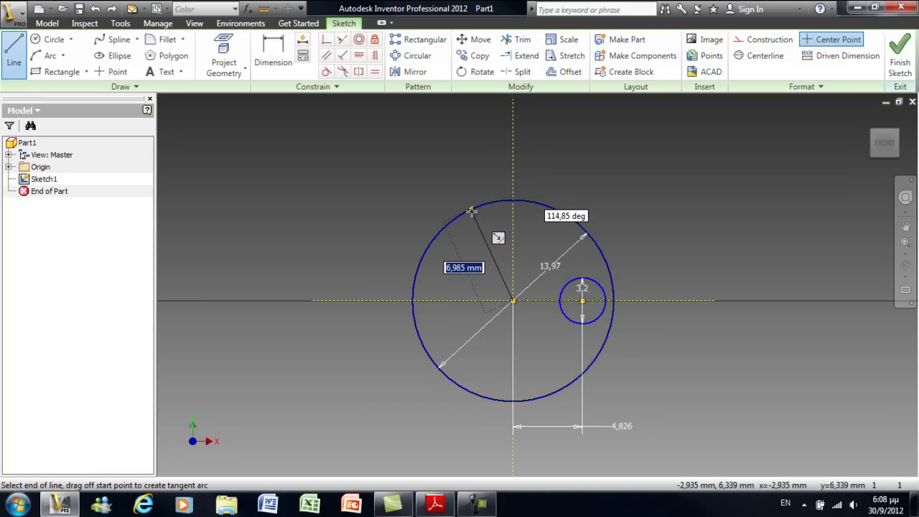
{"action": "double_click", "coordinate": [471, 209]}
{"action": "left_click", "coordinate": [513, 300]}
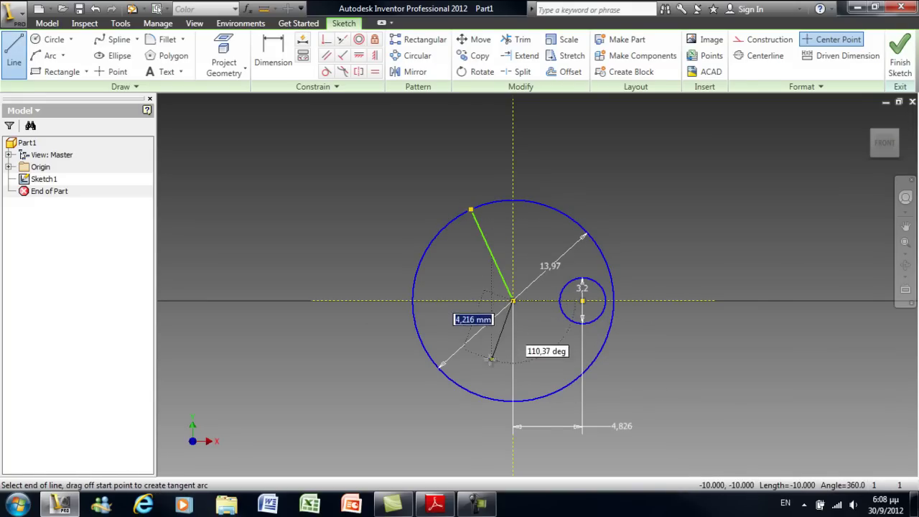
{"action": "double_click", "coordinate": [456, 383]}
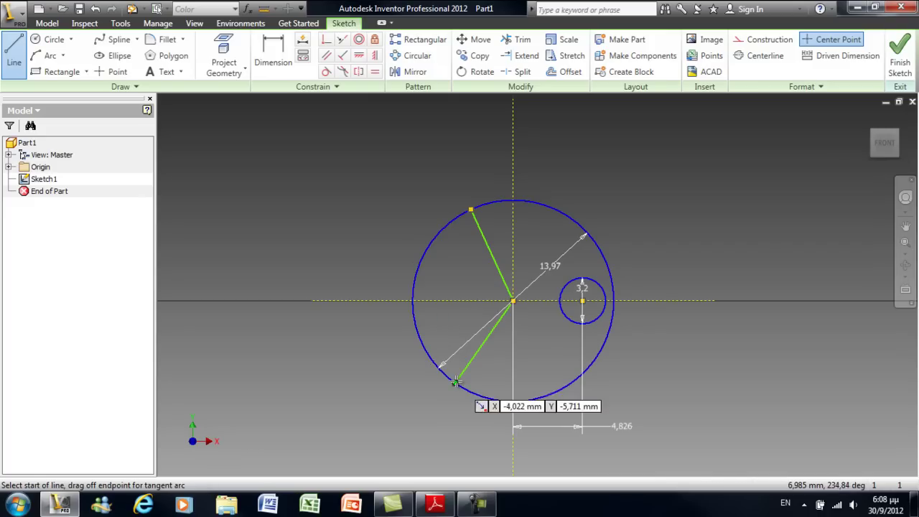
- Add a 120° angular dimension between the two radial lines on the left side
{"action": "left_click", "coordinate": [272, 58]}
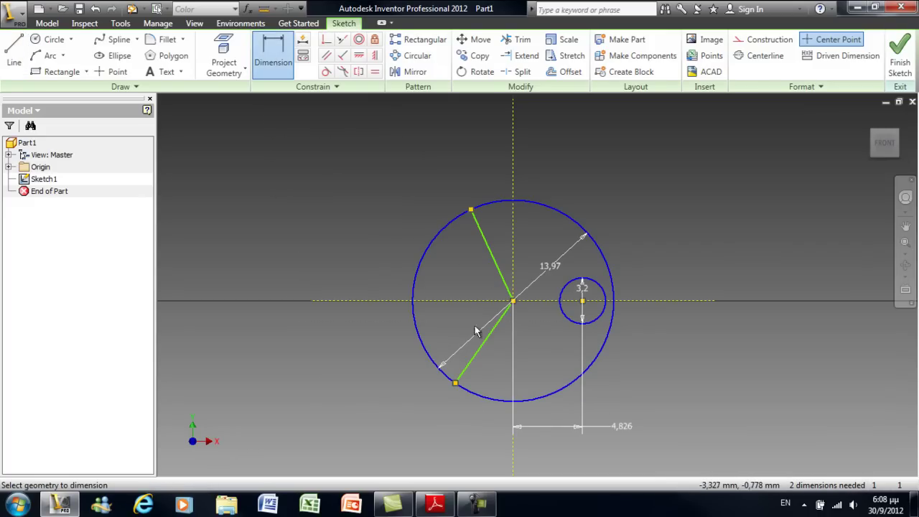
{"action": "left_click", "coordinate": [492, 262]}
{"action": "left_click", "coordinate": [458, 277]}
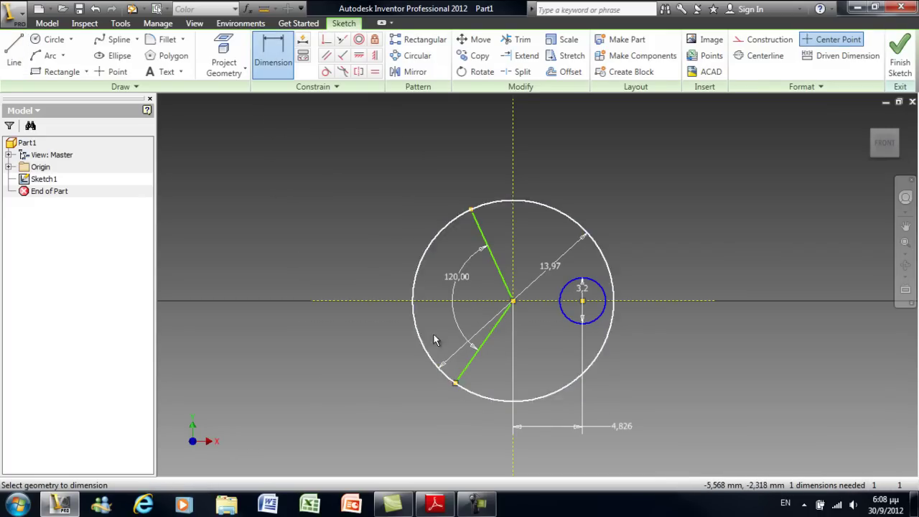
- Make the two radial lines symmetric about the horizontal axis with a Symmetric constraint
{"action": "left_click", "coordinate": [359, 71]}
{"action": "left_click", "coordinate": [491, 266]}
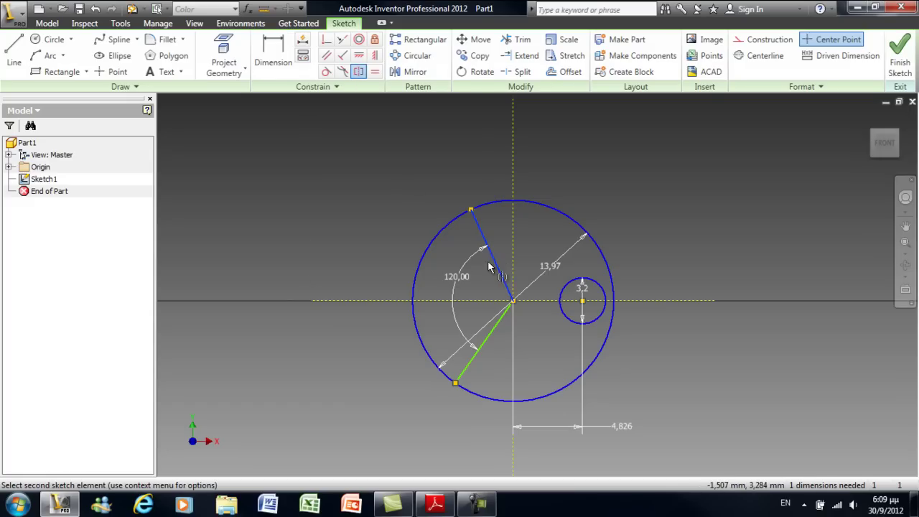
{"action": "left_click", "coordinate": [495, 328]}
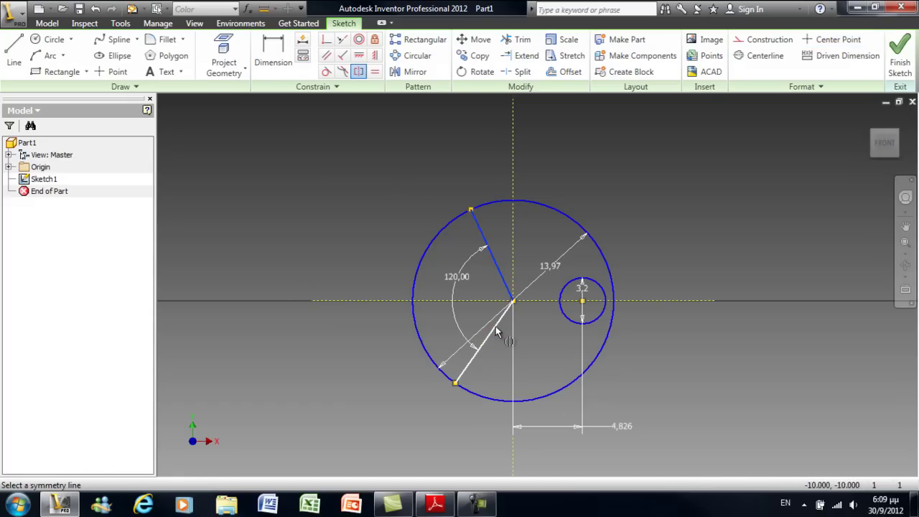
{"action": "left_click", "coordinate": [432, 302]}
{"action": "right_click", "coordinate": [281, 214]}
{"action": "left_click", "coordinate": [229, 208]}
- Trim both portions of the large circle's left arc between the symmetric radial lines
{"action": "left_click", "coordinate": [522, 39]}
{"action": "left_click", "coordinate": [432, 249]}
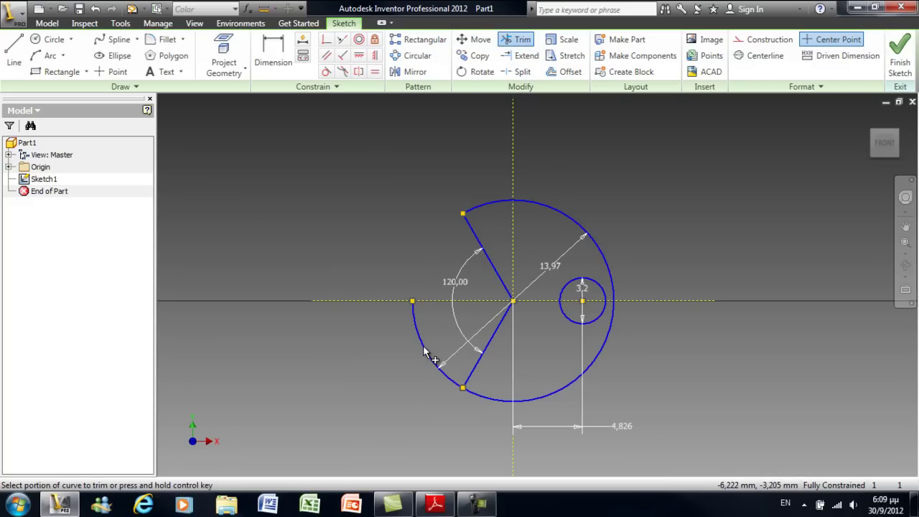
{"action": "left_click", "coordinate": [424, 349]}
- Draw a 0.125 in diameter circle centred on the origin
{"action": "left_click", "coordinate": [54, 41]}
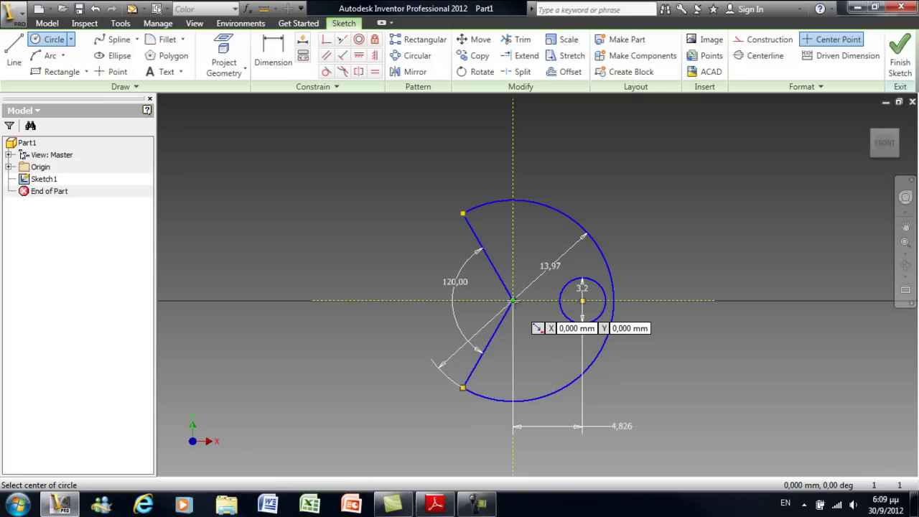
{"action": "left_click", "coordinate": [513, 300]}
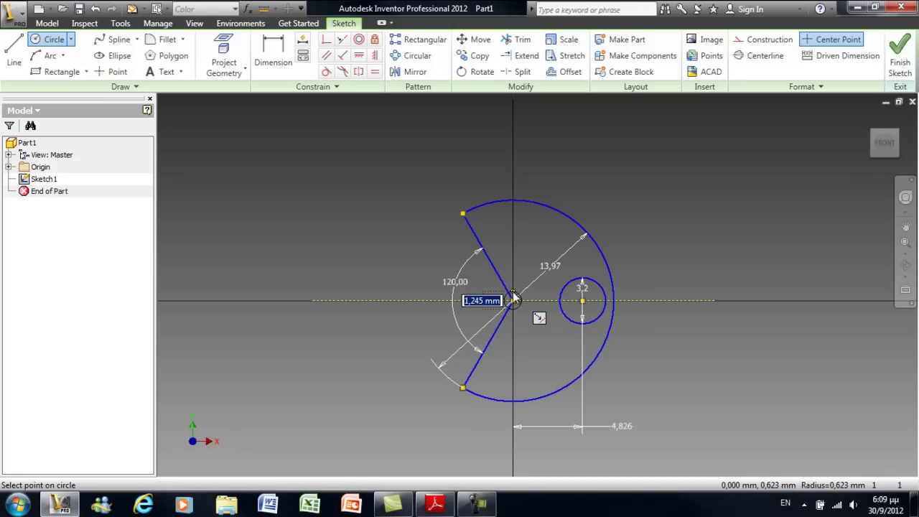
{"action": "type", "text": "0.125in"}
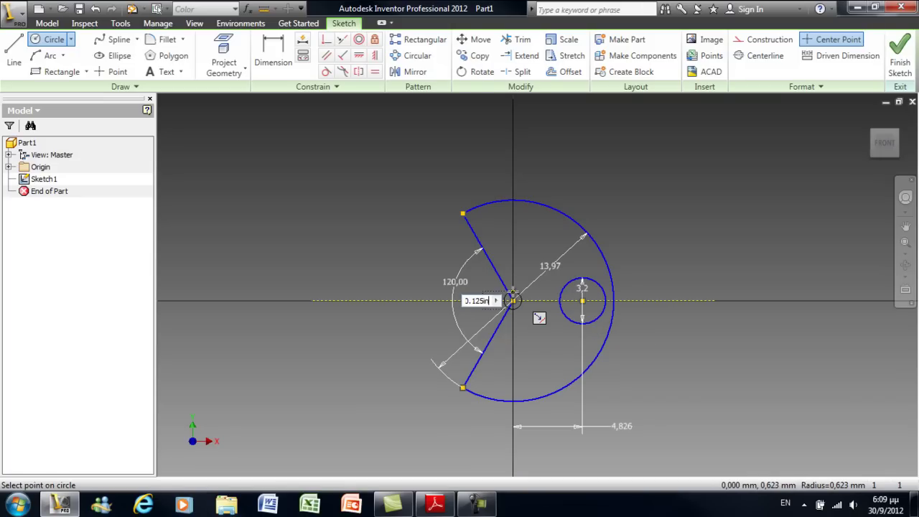
{"action": "key", "text": "Return"}
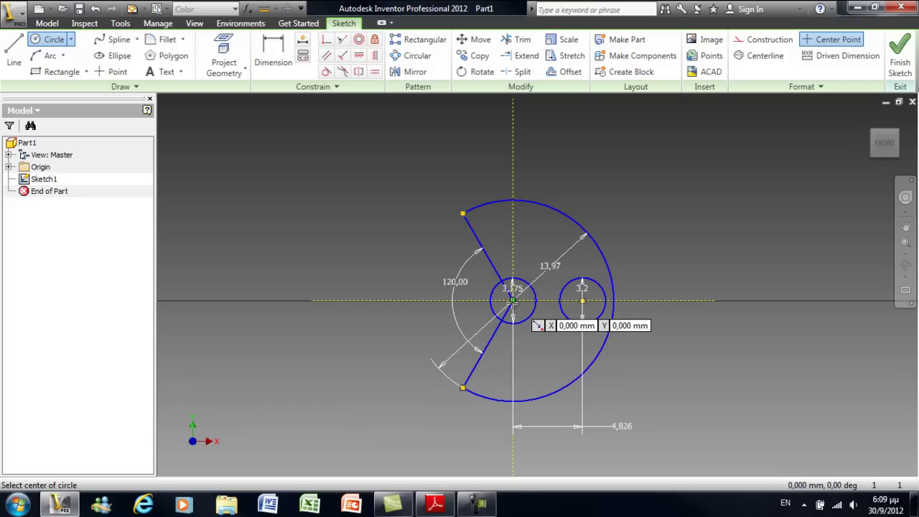
- Draw a concentric 0.175 in diameter circle centred on the origin
{"action": "left_click", "coordinate": [513, 300]}
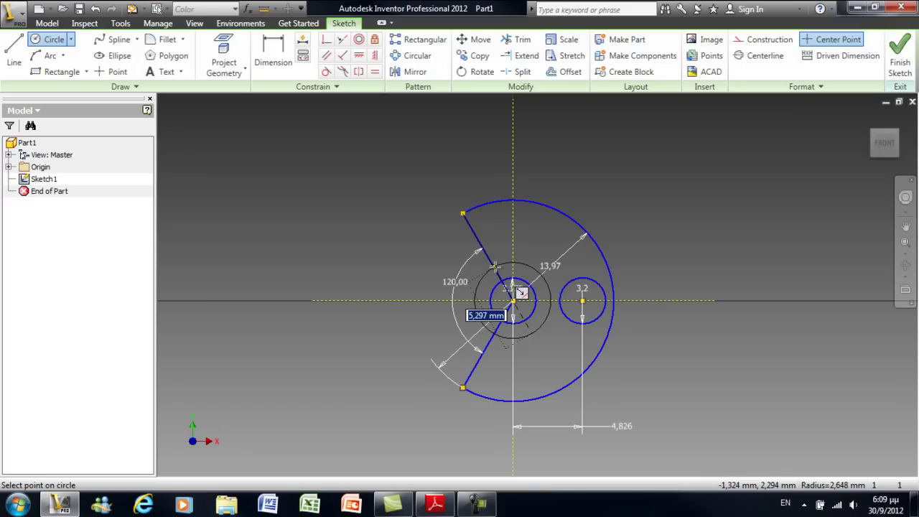
{"action": "type", "text": "0.175"}
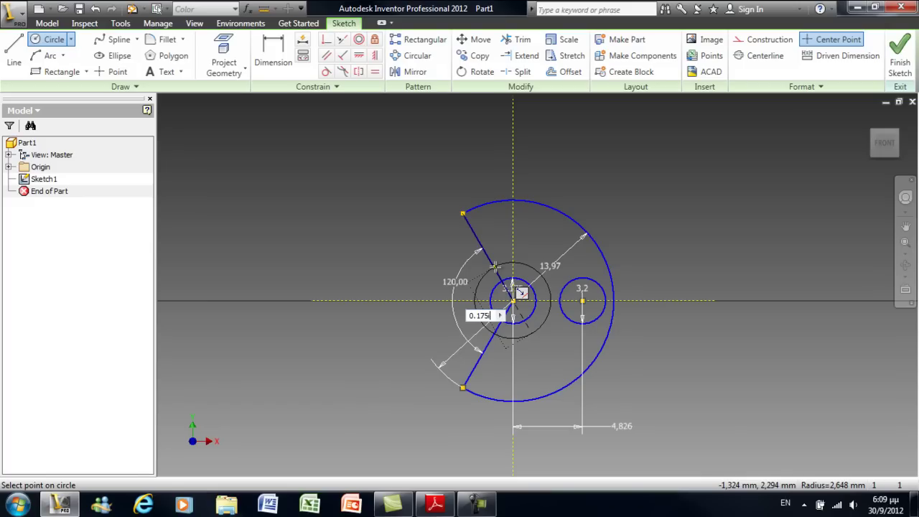
{"action": "type", "text": "in"}
{"action": "key", "text": "Return"}
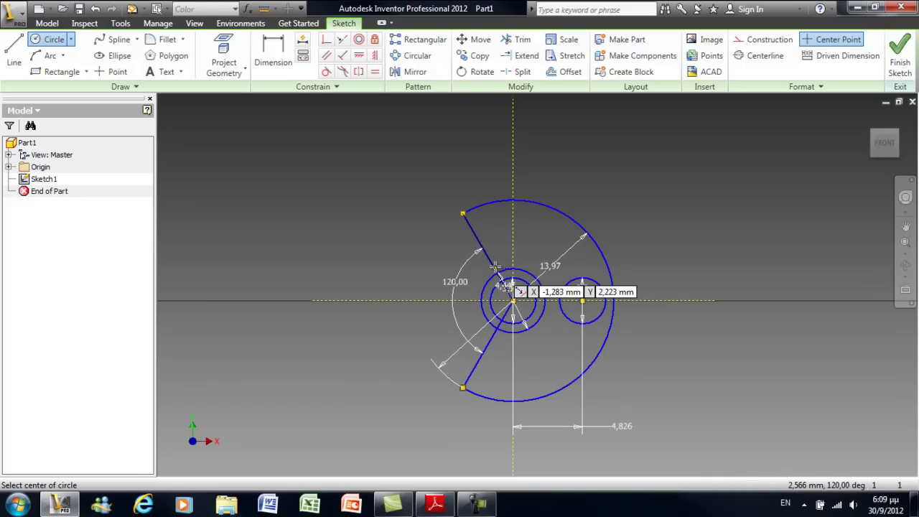
- Trim the segments of both radial lines that lie between the two concentric circles
{"action": "left_click", "coordinate": [517, 41]}
{"action": "scroll", "coordinate": [496, 298], "scroll_direction": "up", "scroll_amount": 5}
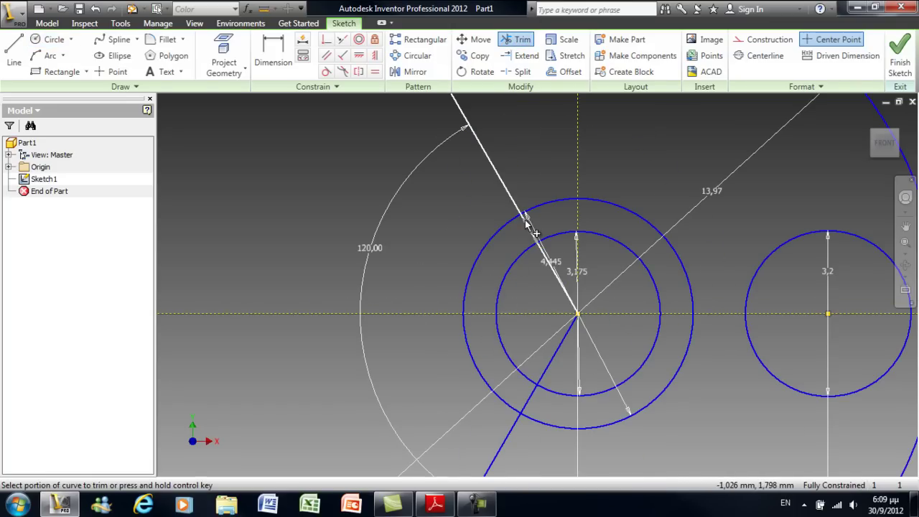
{"action": "left_click", "coordinate": [559, 281]}
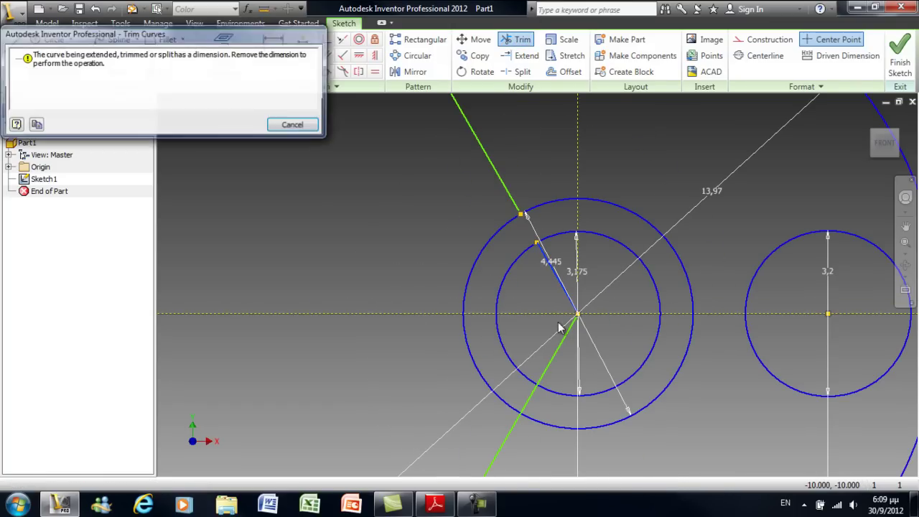
{"action": "left_click", "coordinate": [294, 125]}
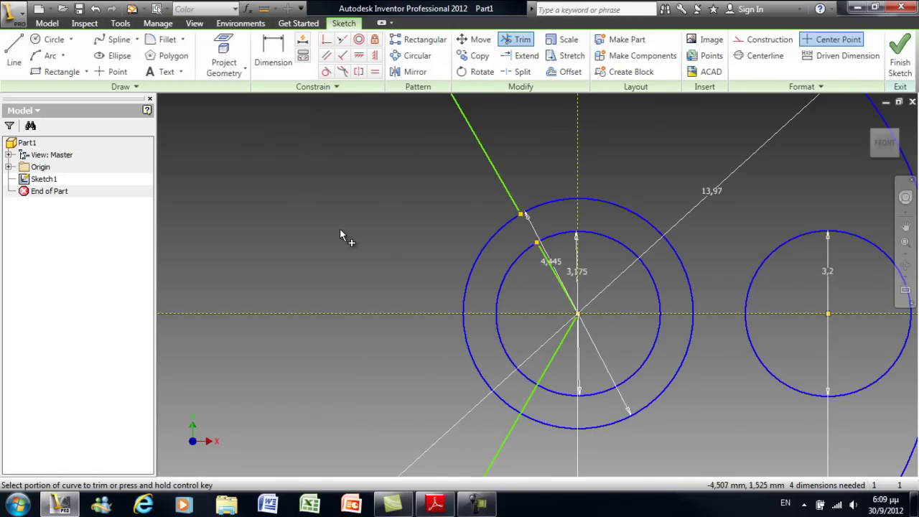
{"action": "left_click", "coordinate": [530, 403]}
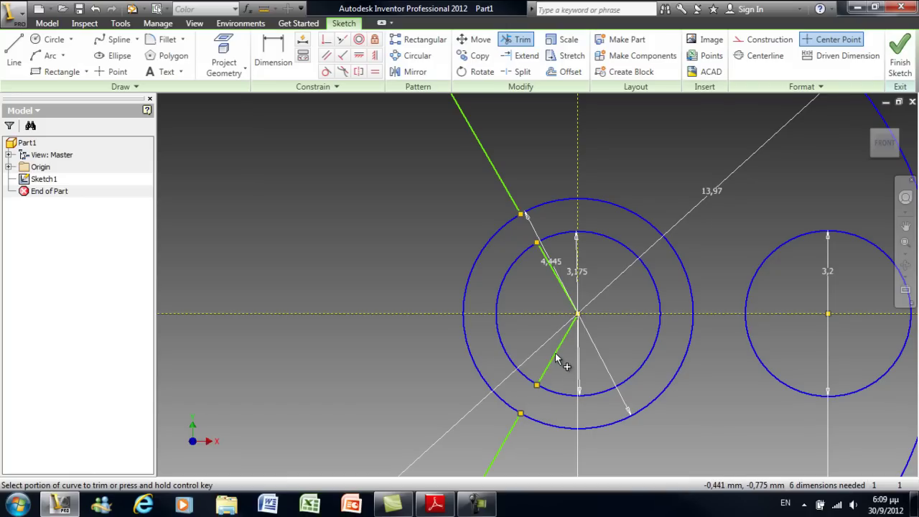
- Try to trim the lower radial line's remaining segment inside the smaller concentric circle
{"action": "left_click", "coordinate": [553, 367]}
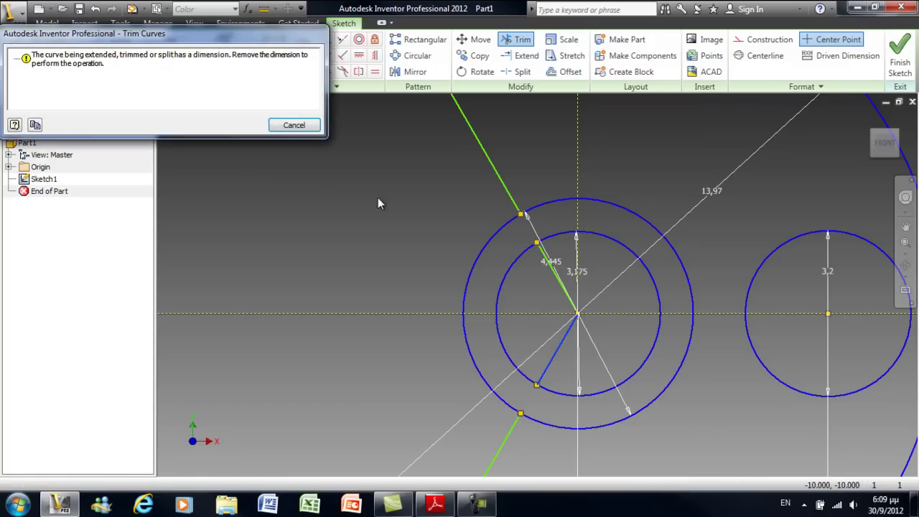
{"action": "left_click", "coordinate": [300, 127]}
{"action": "scroll", "coordinate": [339, 264], "scroll_direction": "down", "scroll_amount": 3}
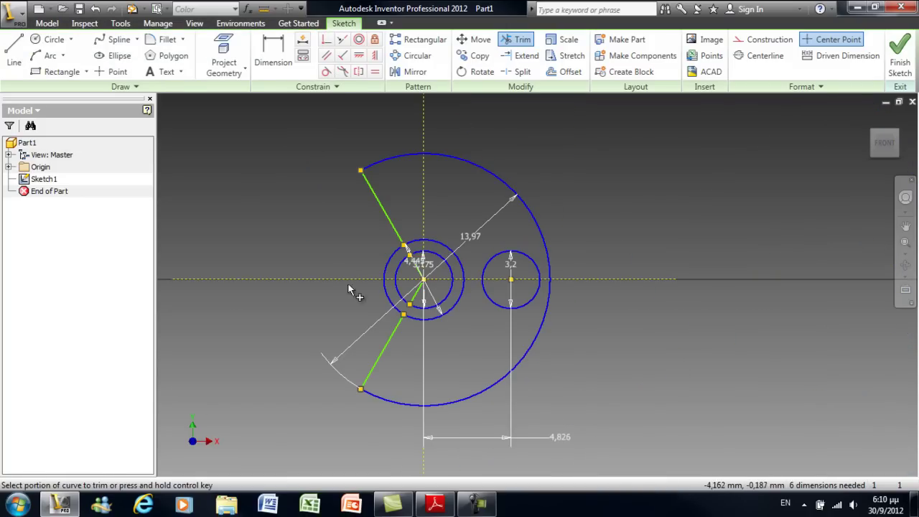
{"action": "right_click", "coordinate": [319, 293]}
{"action": "left_click", "coordinate": [275, 294]}
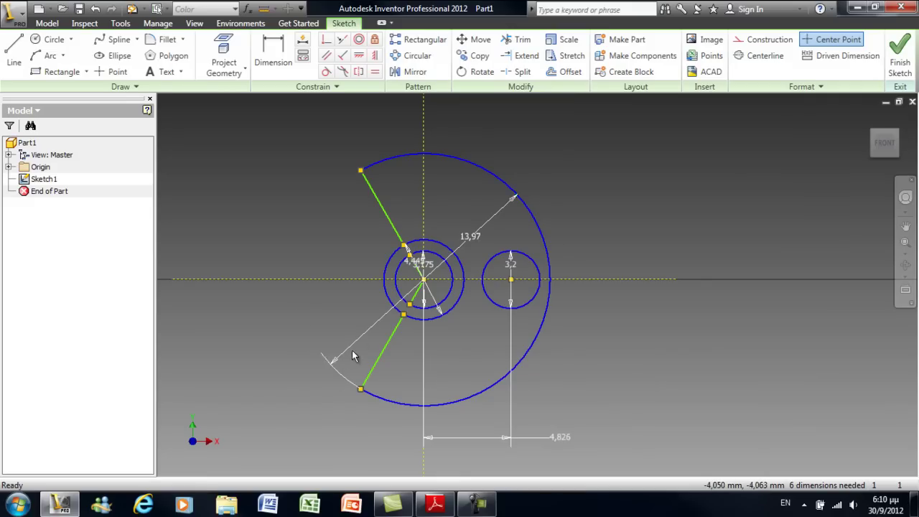
- Delete the diameter dimension of the large outer arc
{"action": "left_click", "coordinate": [373, 395], "text": "ctrl"}
{"action": "left_click", "coordinate": [380, 368], "text": "ctrl"}
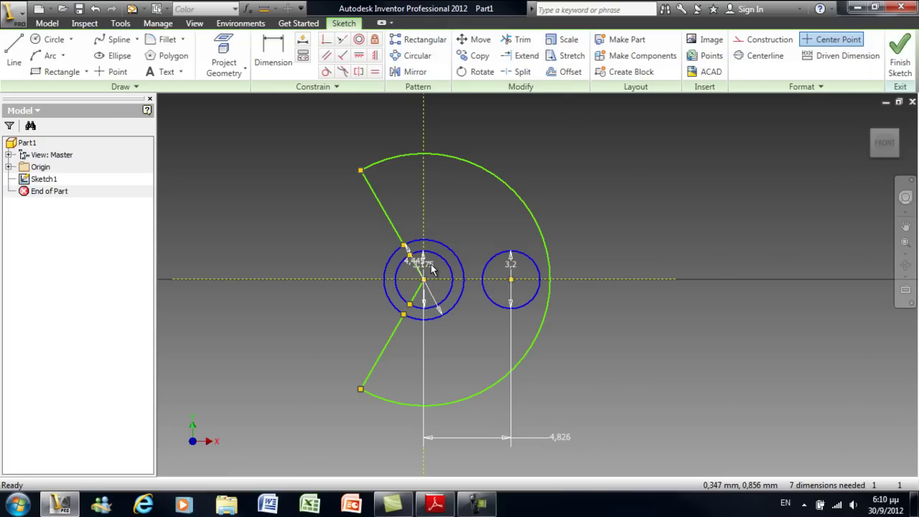
- Try to trim the upper radial line's remaining segment inside the smaller concentric circle
{"action": "scroll", "coordinate": [431, 268], "scroll_direction": "down", "scroll_amount": 5}
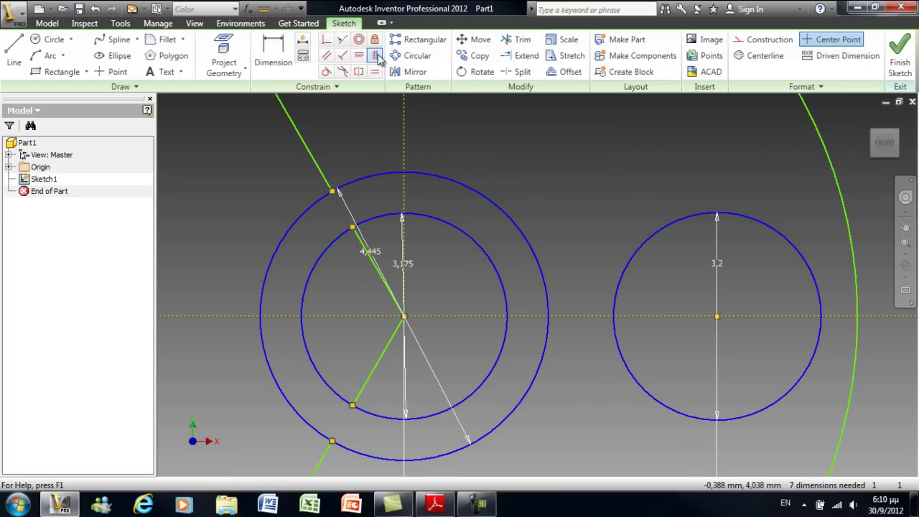
{"action": "left_click", "coordinate": [523, 45]}
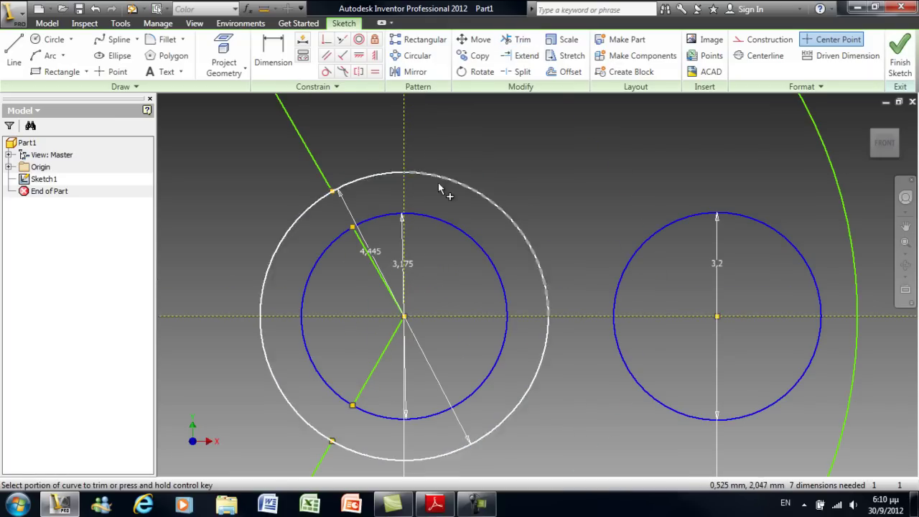
{"action": "left_click", "coordinate": [384, 291]}
{"action": "left_click", "coordinate": [294, 125]}
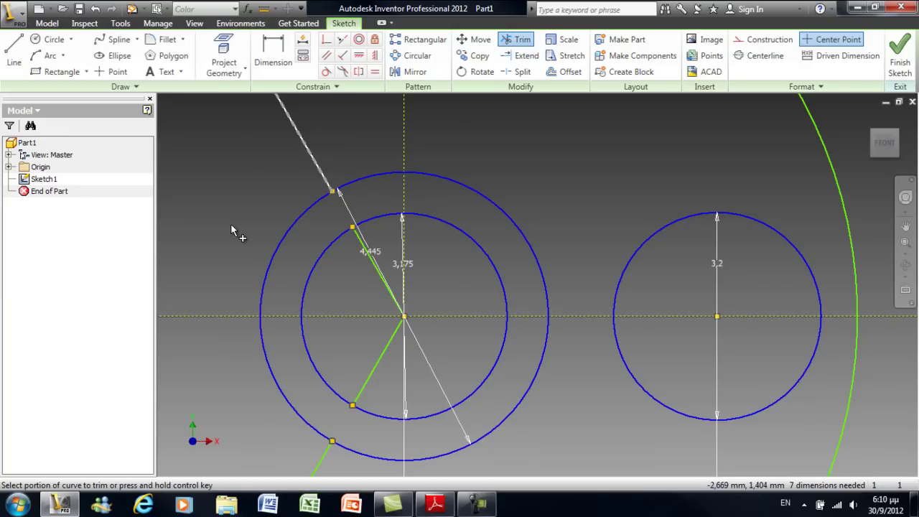
{"action": "scroll", "coordinate": [231, 223], "scroll_direction": "up", "scroll_amount": 8}
{"action": "mouse_move", "coordinate": [262, 239]}
{"action": "middle_mouse_down"}
{"action": "mouse_move", "coordinate": [494, 264]}
{"action": "mouse_move", "coordinate": [566, 251]}
{"action": "middle_mouse_up"}
{"action": "scroll", "coordinate": [567, 252], "scroll_direction": "down", "scroll_amount": 5}
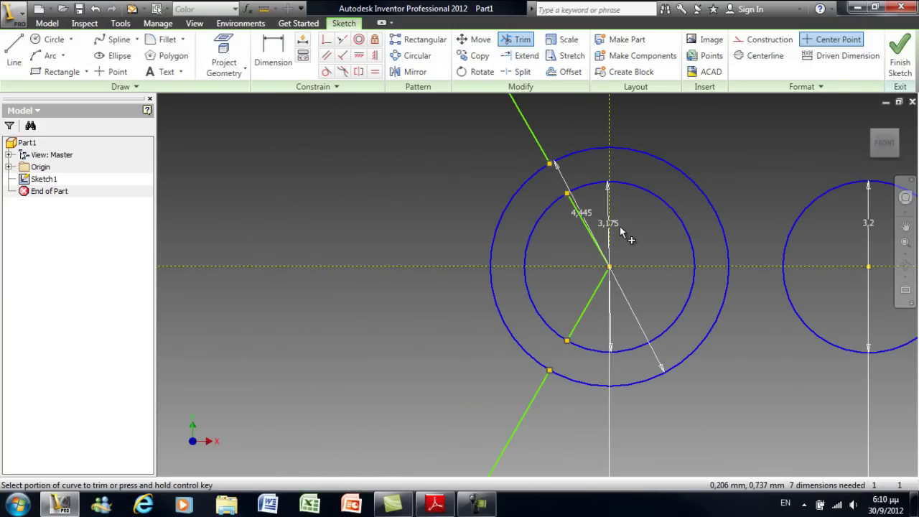
{"action": "right_click", "coordinate": [641, 244]}
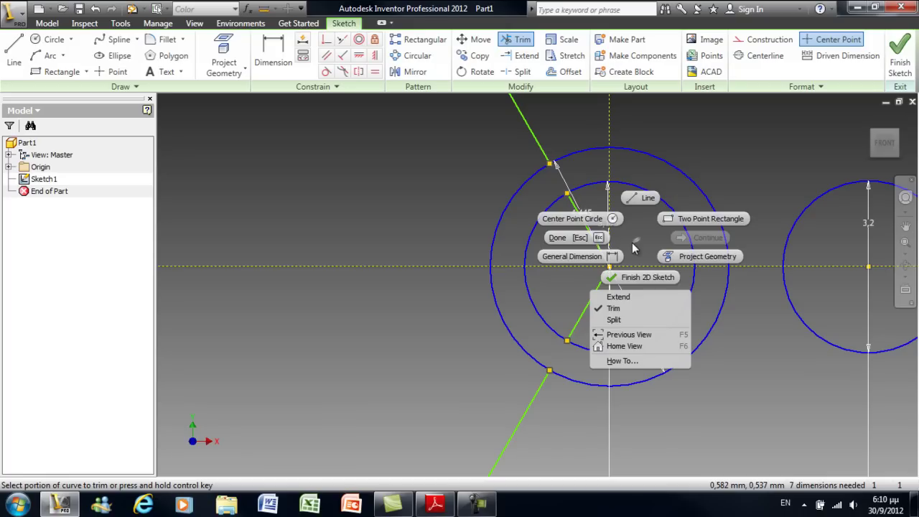
{"action": "left_click", "coordinate": [602, 243]}
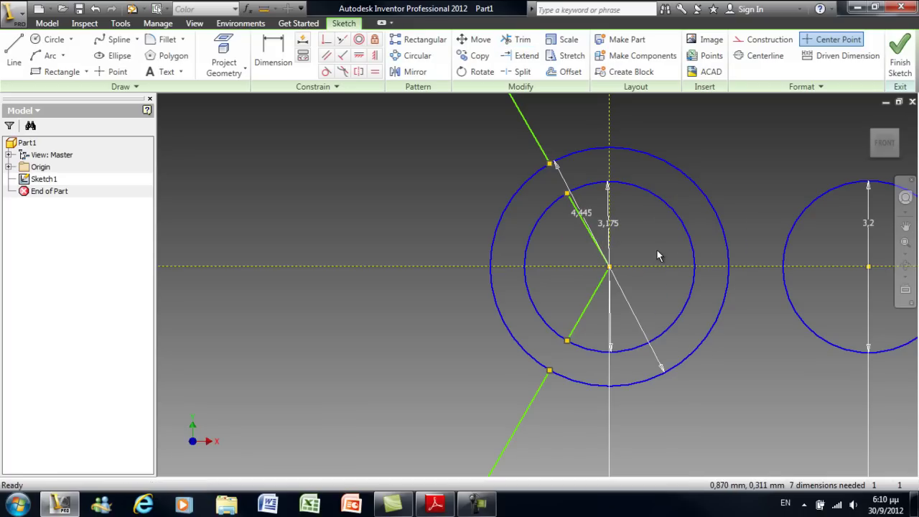
- Delete the diameter dimensions of the two concentric circles at the origin
{"action": "left_click", "coordinate": [609, 225]}
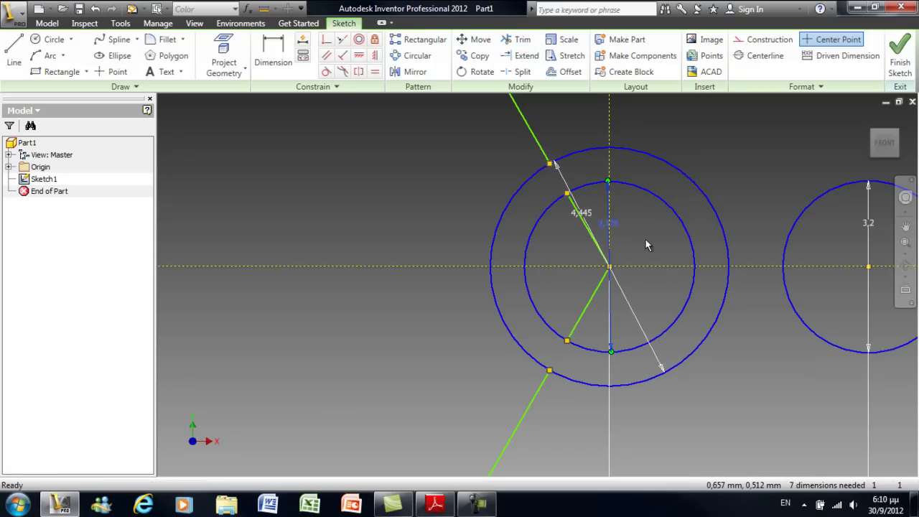
{"action": "key", "text": "Delete"}
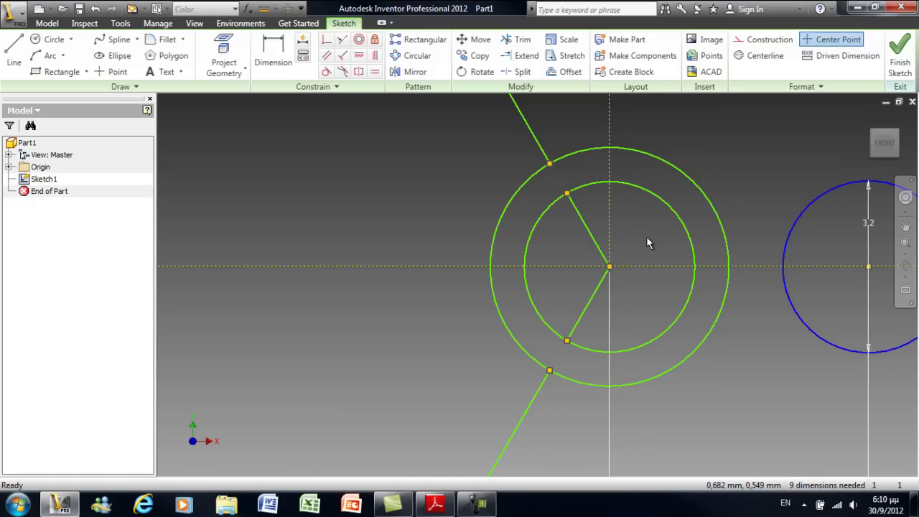
- Retry trimming the upper inner line segment with the concentric circles' dimensions removed
{"action": "left_click", "coordinate": [515, 39]}
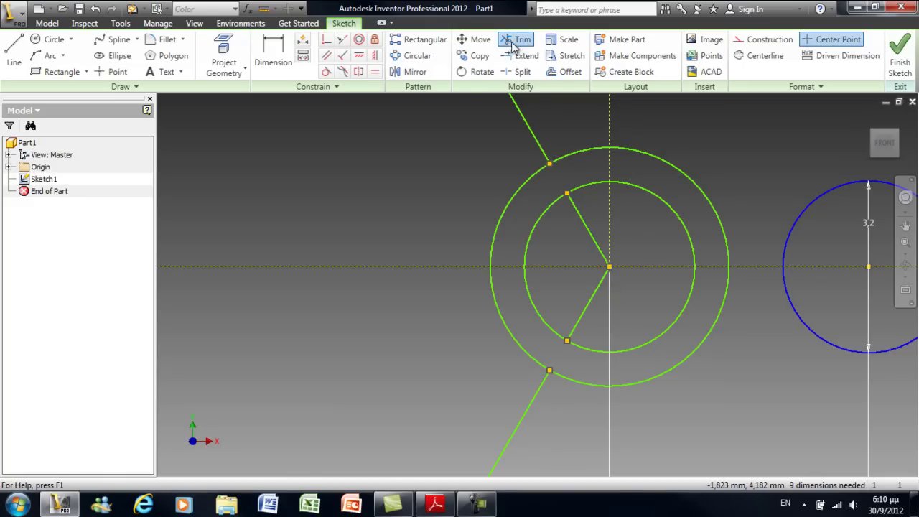
{"action": "left_click", "coordinate": [596, 257]}
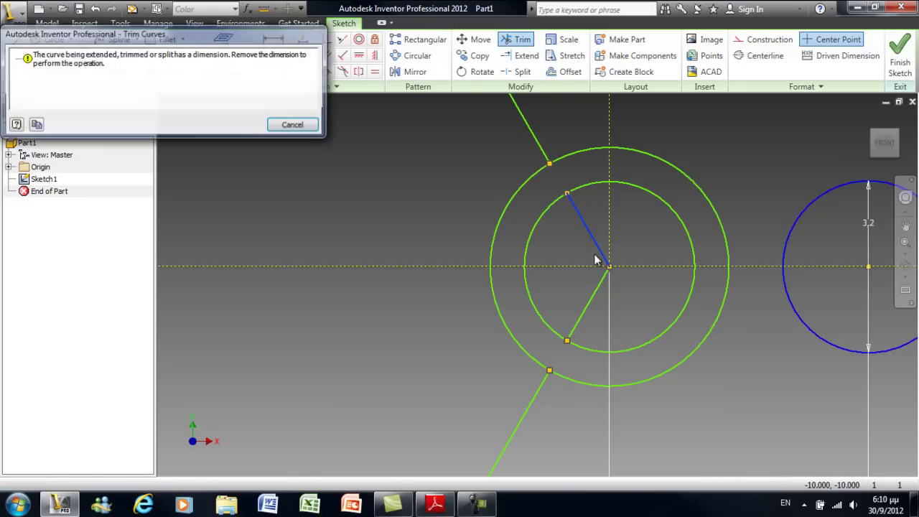
{"action": "left_click", "coordinate": [293, 125]}
{"action": "scroll", "coordinate": [366, 222], "scroll_direction": "down", "scroll_amount": 5}
{"action": "middle_click", "coordinate": [388, 237]}
{"action": "middle_click", "coordinate": [391, 239]}
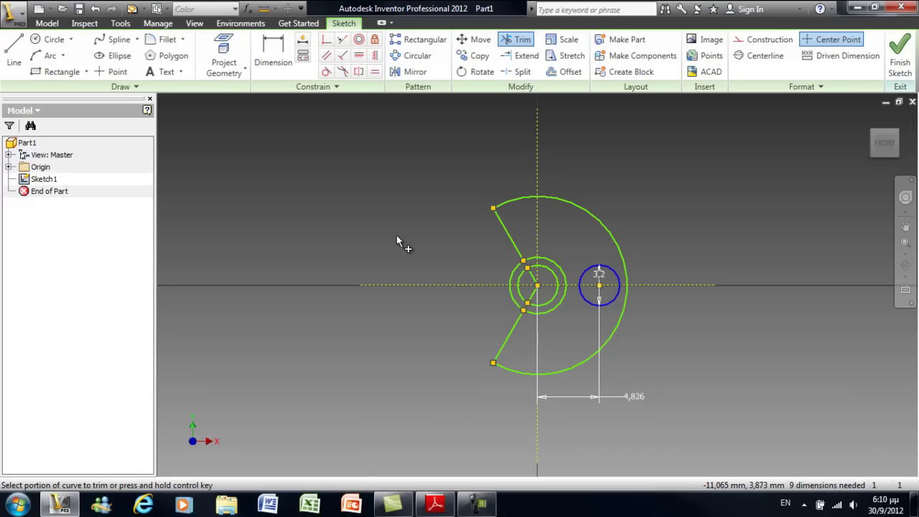
- Apply Auto Dimension to the sketch with both dimensions and constraints included
{"action": "left_click", "coordinate": [302, 43]}
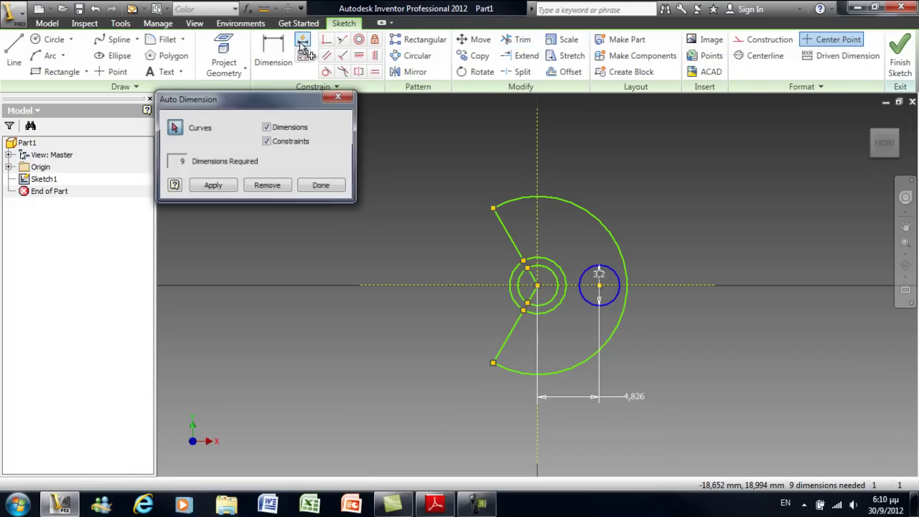
{"action": "left_click", "coordinate": [213, 186]}
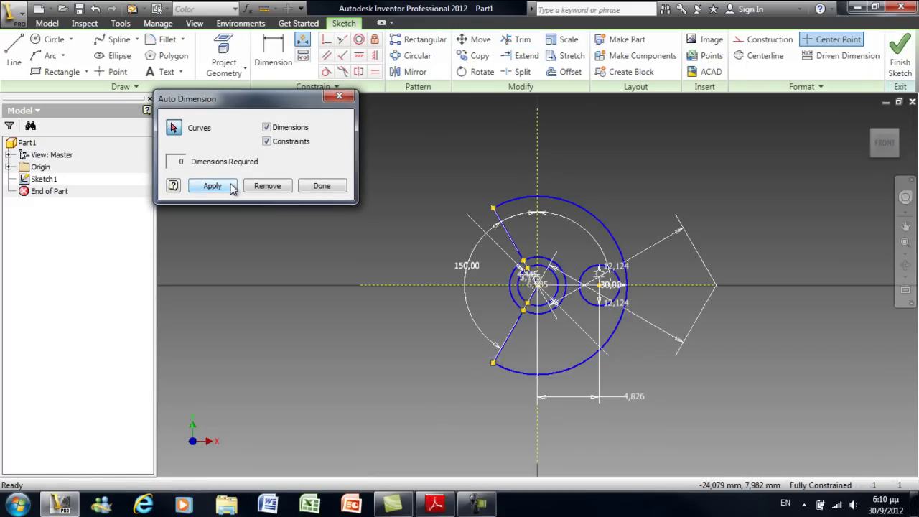
{"action": "left_click", "coordinate": [338, 188]}
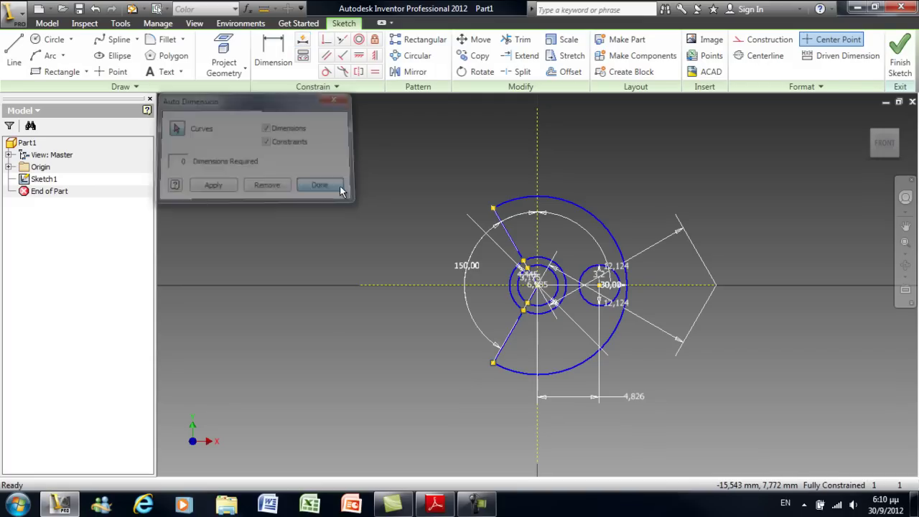
- Finish the sketch and try to pick its profile for an extrusion
{"action": "left_click", "coordinate": [474, 268]}
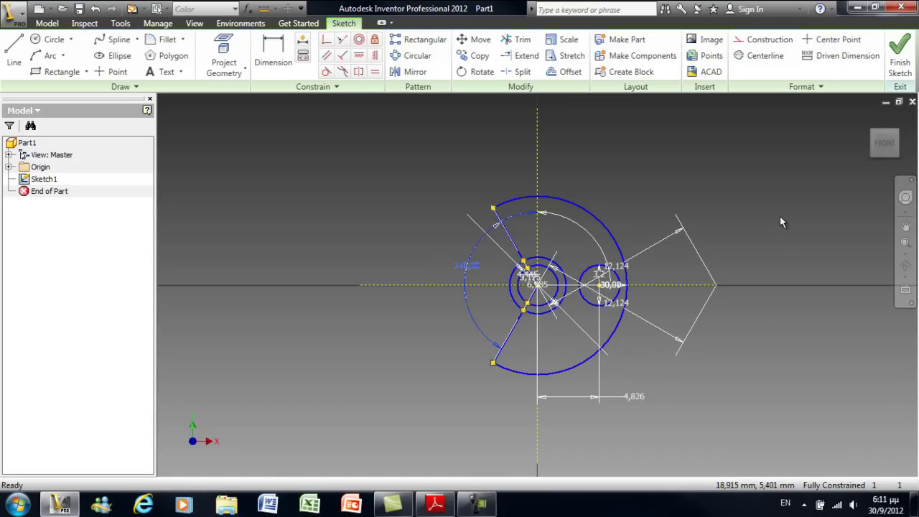
{"action": "left_click", "coordinate": [898, 61]}
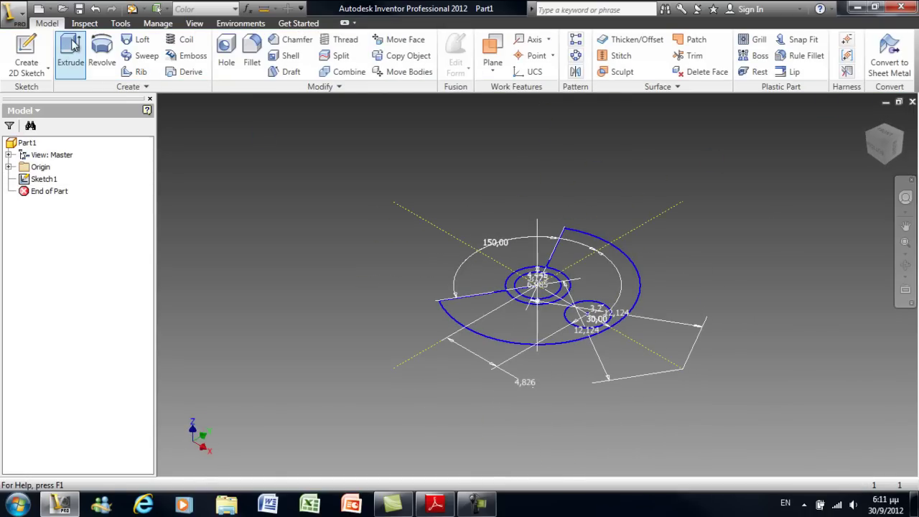
{"action": "left_click", "coordinate": [72, 45]}
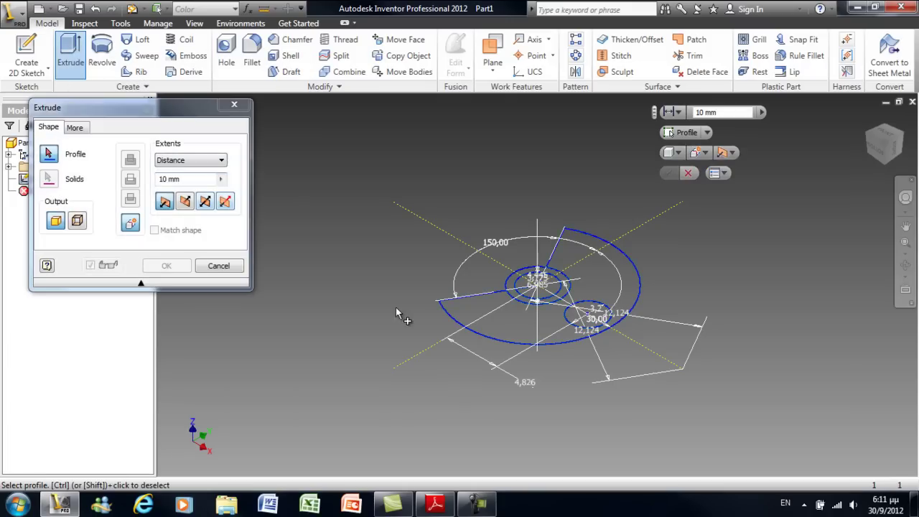
{"action": "left_click", "coordinate": [566, 303]}
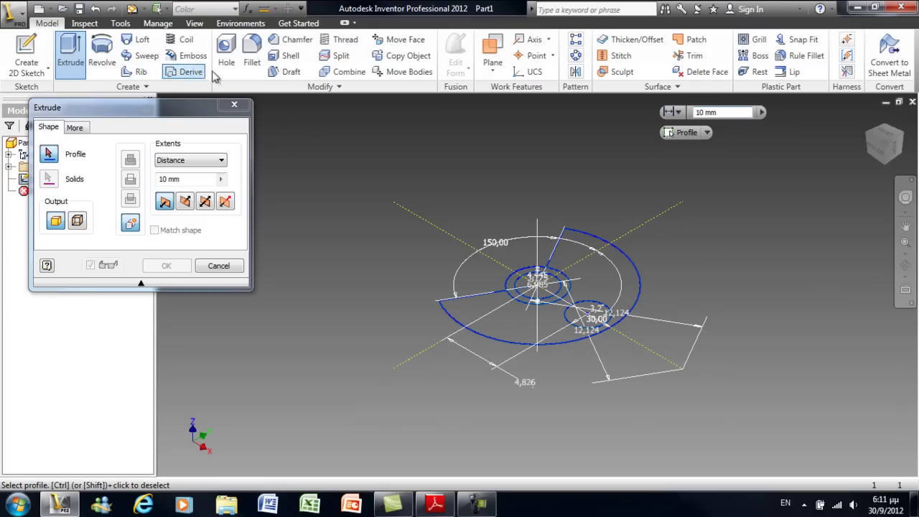
{"action": "left_click", "coordinate": [235, 104]}
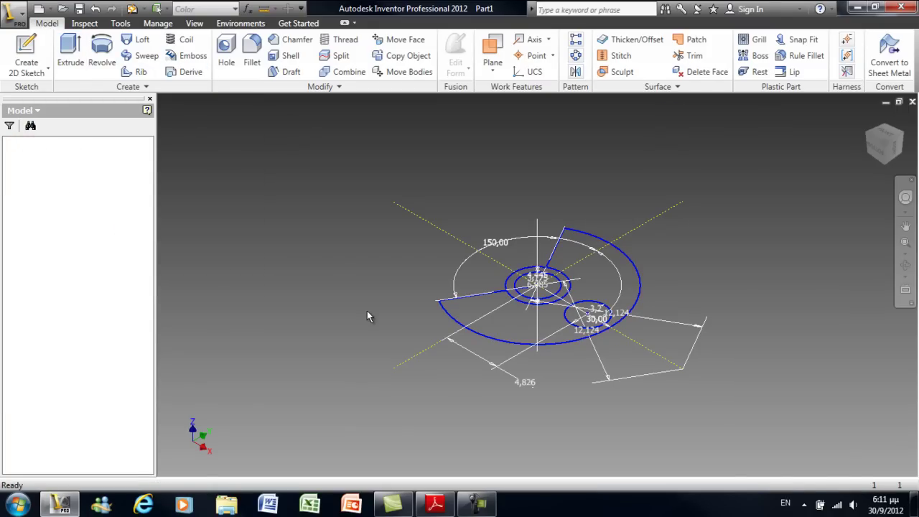
- Undo the automatic dimensioning together with the earlier line trims and dimension deletions in the sketch
{"action": "scroll", "coordinate": [478, 302], "scroll_direction": "down", "scroll_amount": 5}
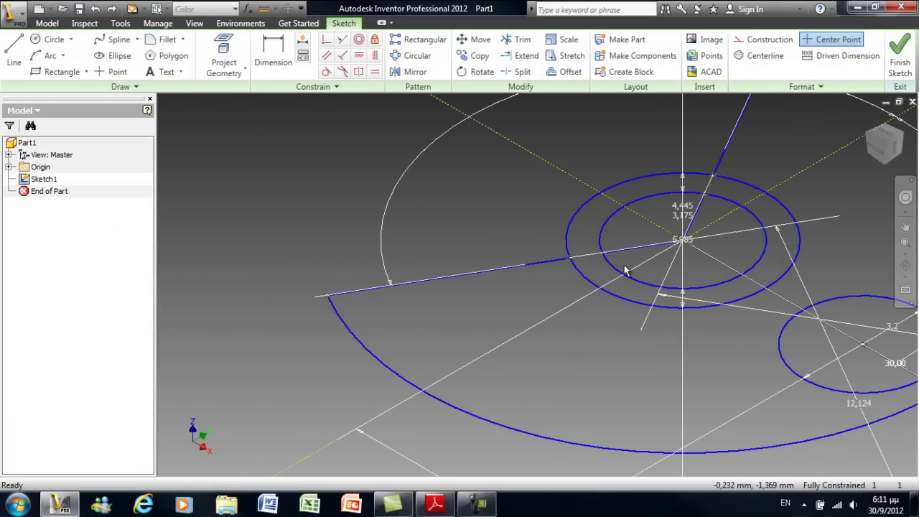
{"action": "key", "text": "ctrl+z"}
{"action": "key", "text": "ctrl+y"}
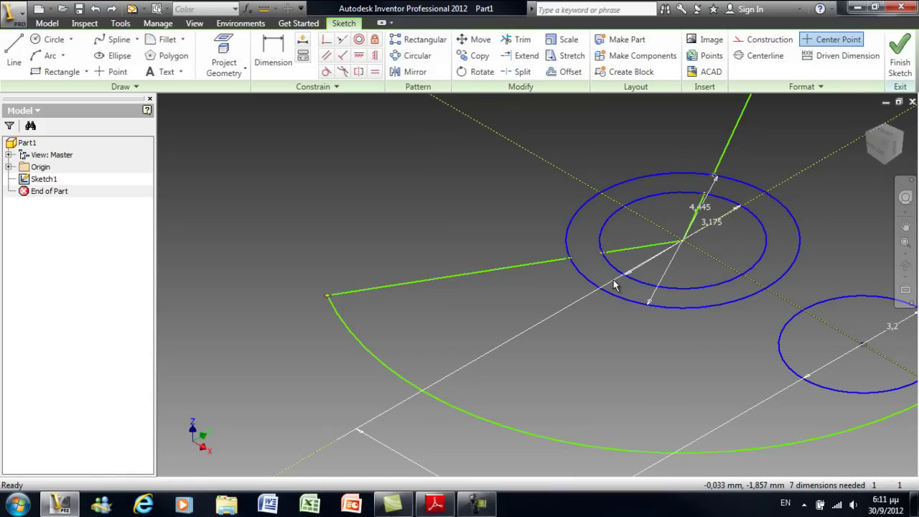
{"action": "key", "text": "ctrl+y"}
{"action": "key", "text": "ctrl+y"}
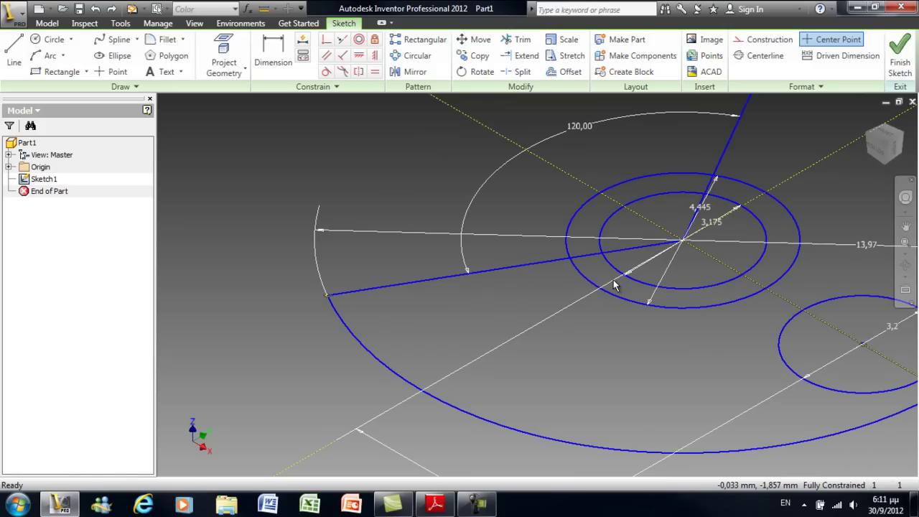
- Delete the 120° angle dimension between the two radial lines
{"action": "mouse_move", "coordinate": [554, 308]}
{"action": "middle_mouse_down"}
{"action": "mouse_move", "coordinate": [356, 311]}
{"action": "mouse_move", "coordinate": [243, 327]}
{"action": "middle_mouse_up"}
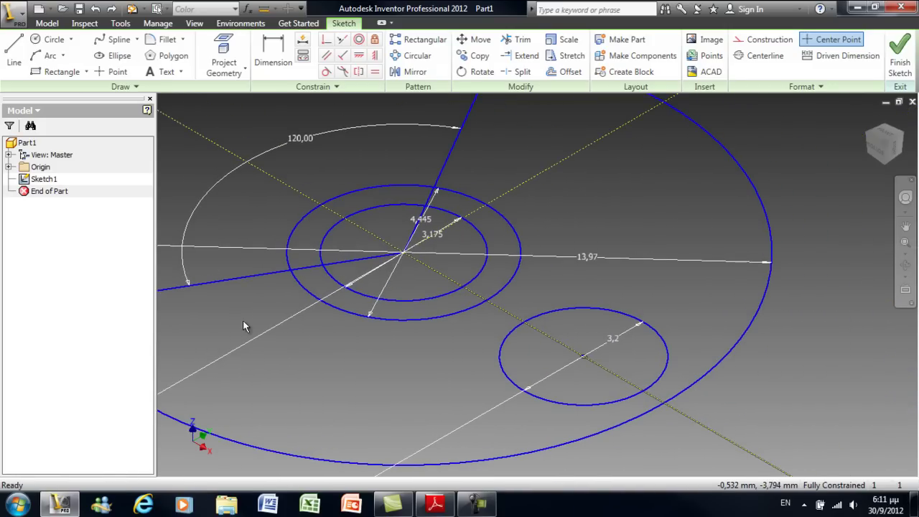
{"action": "left_click", "coordinate": [300, 140]}
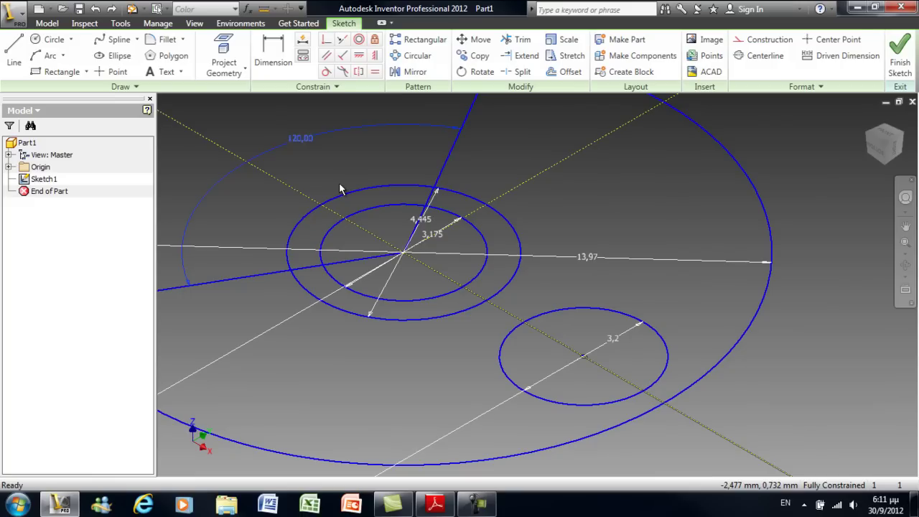
{"action": "key", "text": "Delete"}
- Trim both radial lines back to the outer concentric circle and finish the sketch
{"action": "left_click", "coordinate": [526, 40]}
{"action": "left_click", "coordinate": [356, 260]}
{"action": "left_click", "coordinate": [413, 234]}
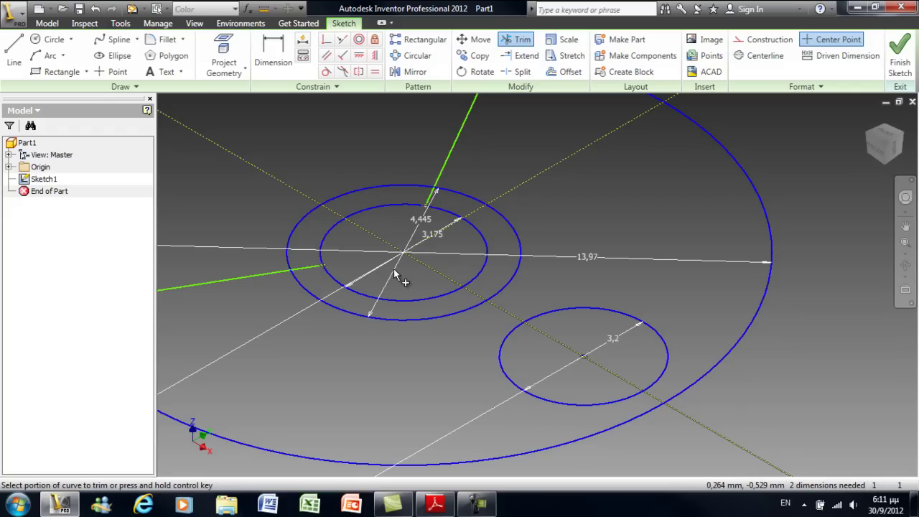
{"action": "scroll", "coordinate": [399, 278], "scroll_direction": "up", "scroll_amount": 2}
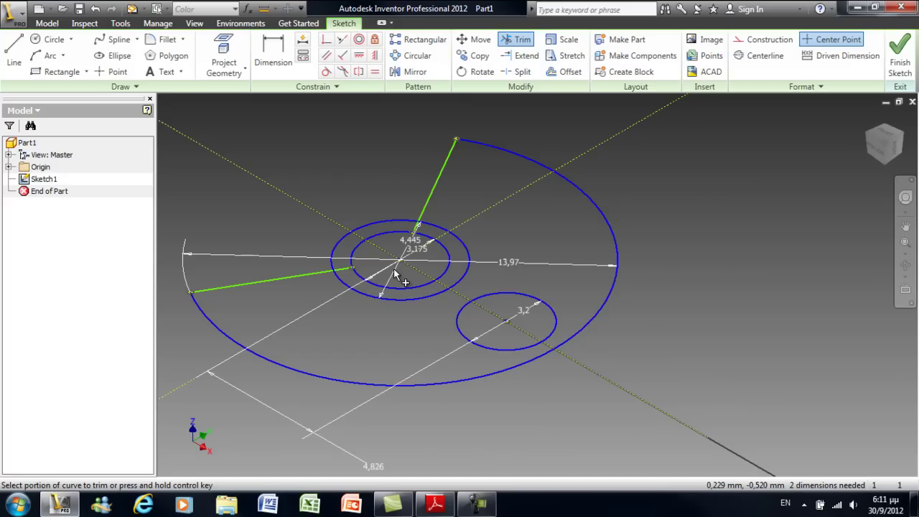
{"action": "left_click", "coordinate": [343, 269]}
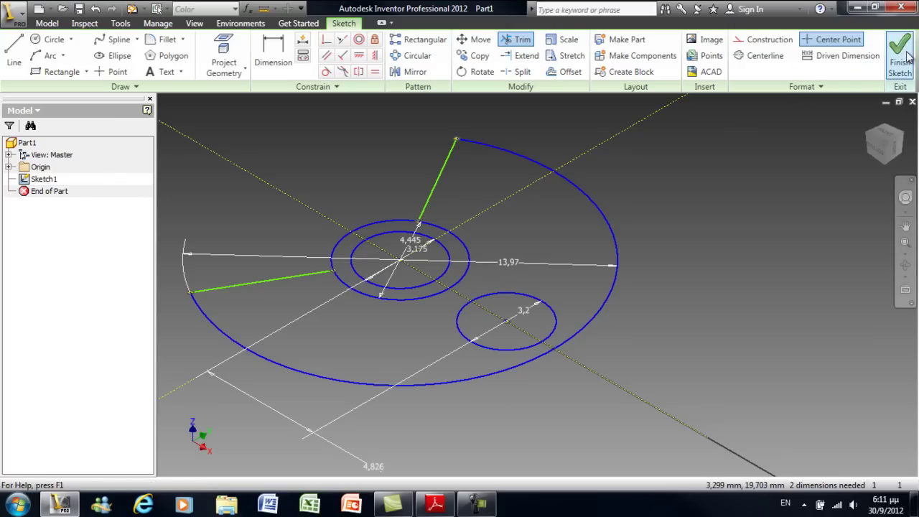
{"action": "left_click", "coordinate": [895, 70]}
{"action": "left_click", "coordinate": [71, 56]}
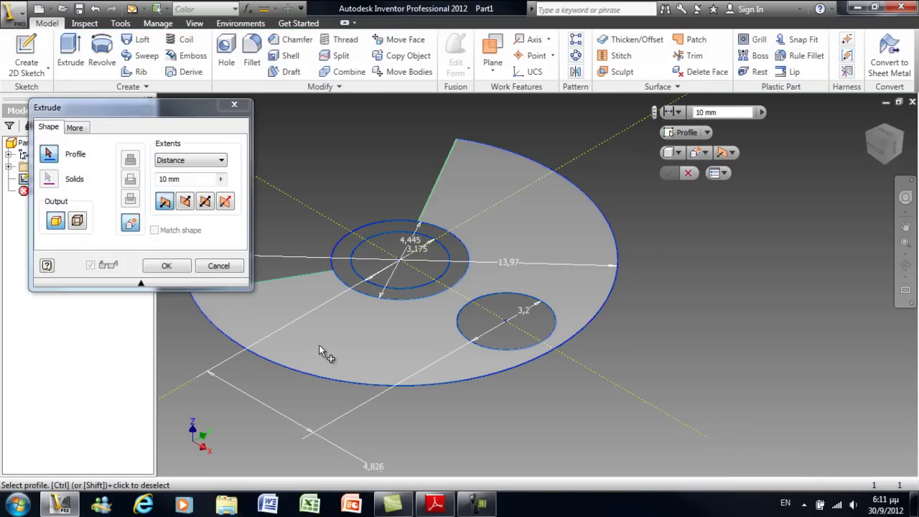
{"action": "left_click", "coordinate": [352, 280]}
{"action": "left_click", "coordinate": [354, 280]}
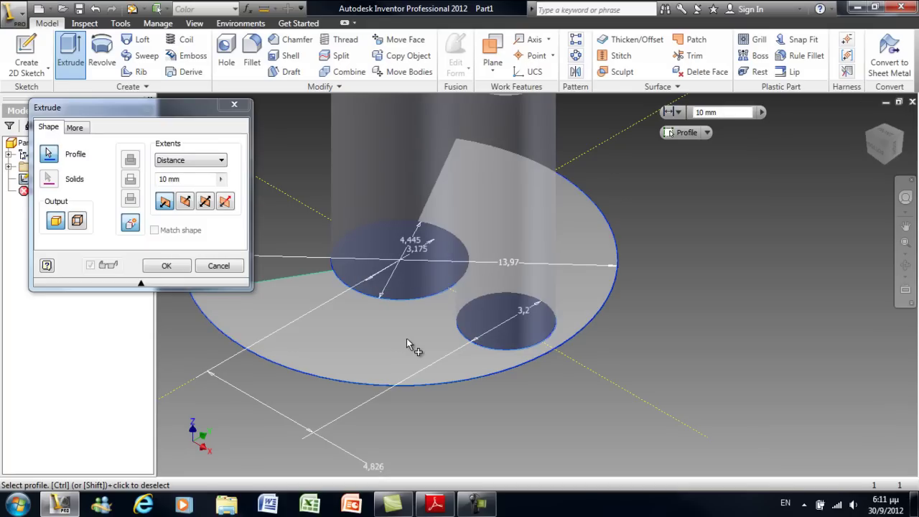
{"action": "left_click", "coordinate": [400, 337]}
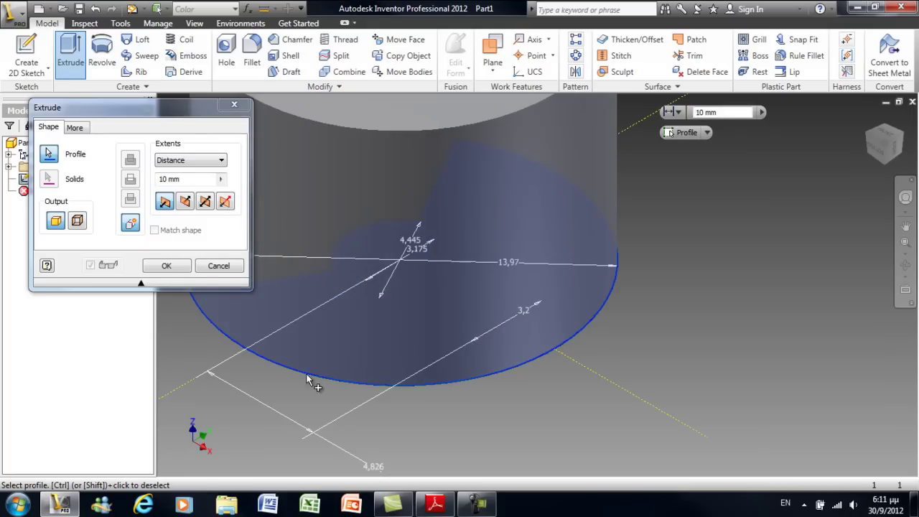
{"action": "left_click", "coordinate": [179, 179]}
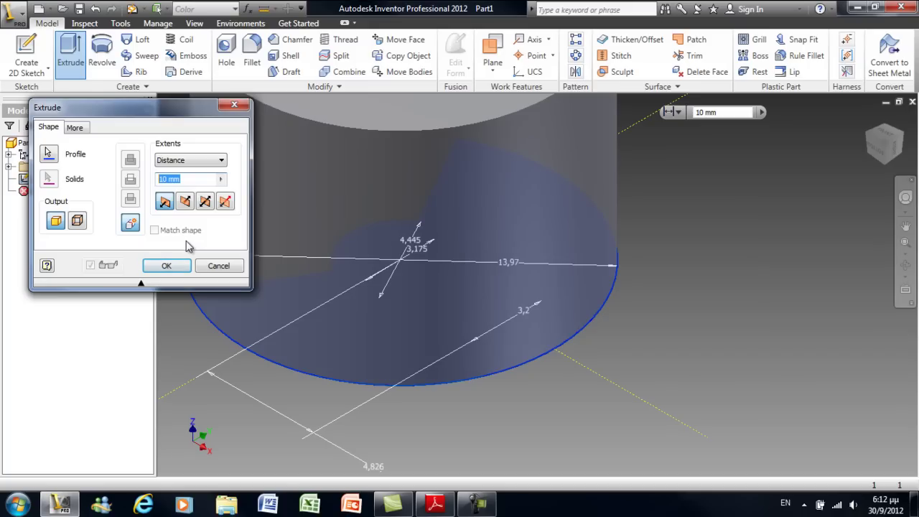
{"action": "left_click", "coordinate": [217, 266]}
{"action": "left_click", "coordinate": [70, 56]}
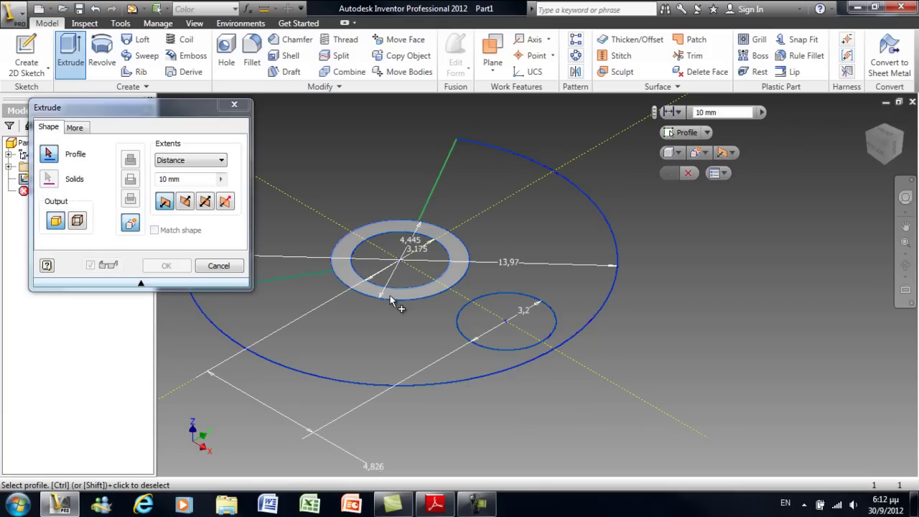
{"action": "left_click", "coordinate": [399, 295]}
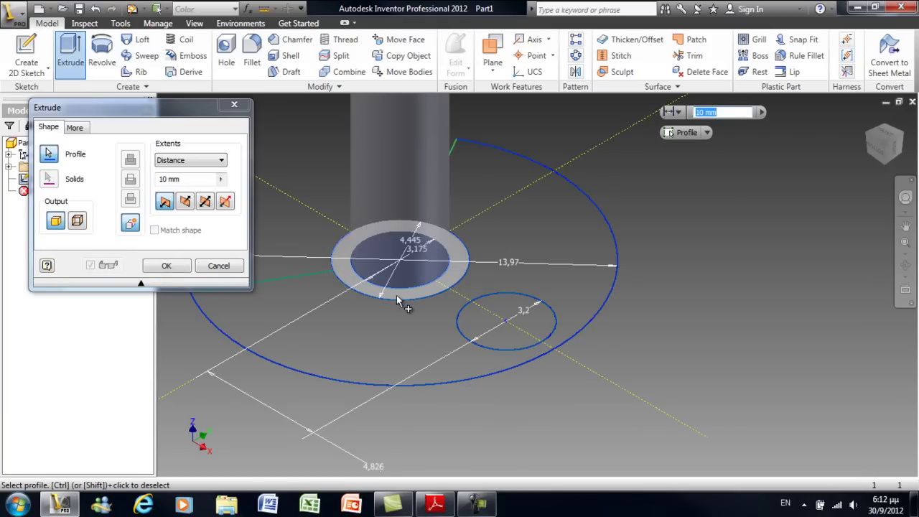
{"action": "left_click", "coordinate": [384, 319]}
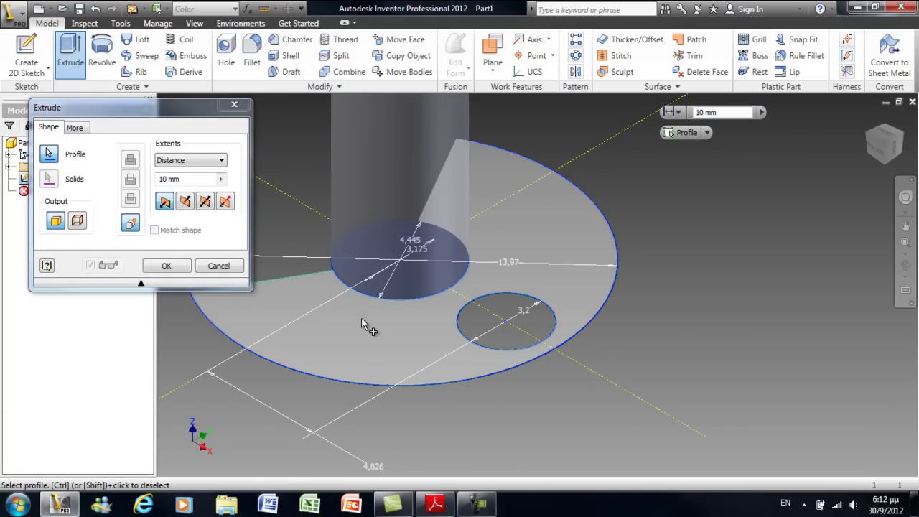
- Extrude the partial disc region and the ring between the concentric circles by 0.175 in, leaving out the inner circle and offset hole
{"action": "left_click", "coordinate": [71, 56]}
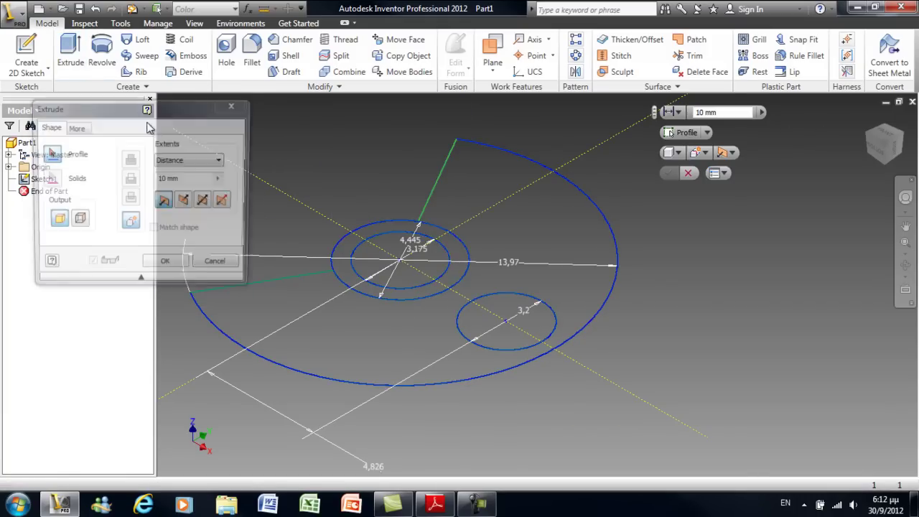
{"action": "left_click", "coordinate": [376, 291]}
{"action": "left_click", "coordinate": [351, 326]}
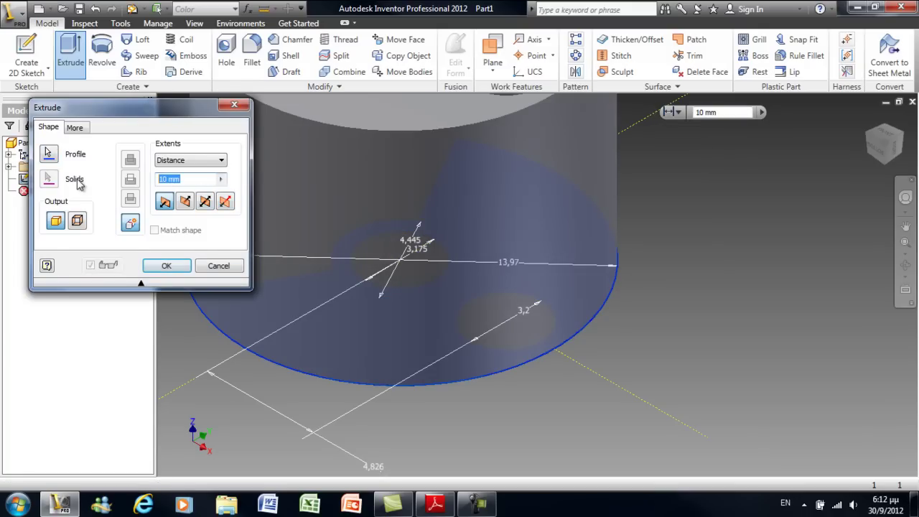
{"action": "type", "text": "0.1"}
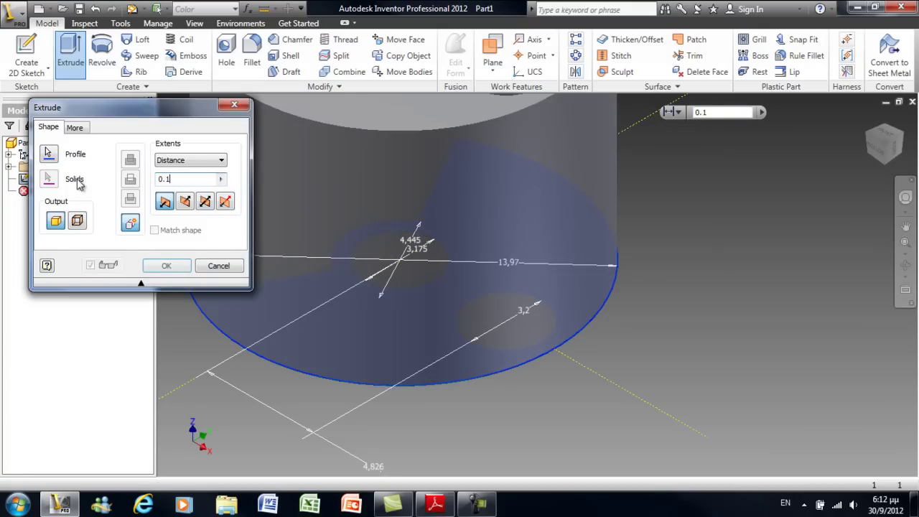
{"action": "type", "text": "75in"}
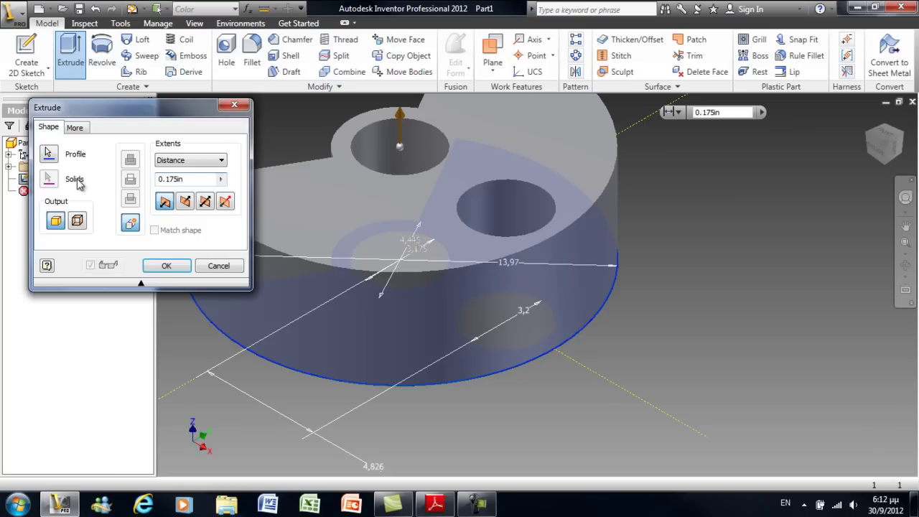
{"action": "key", "text": "Return"}
- Make the sketch used by the first extrusion visible again for reuse
{"action": "left_click", "coordinate": [9, 191]}
{"action": "right_click", "coordinate": [55, 203]}
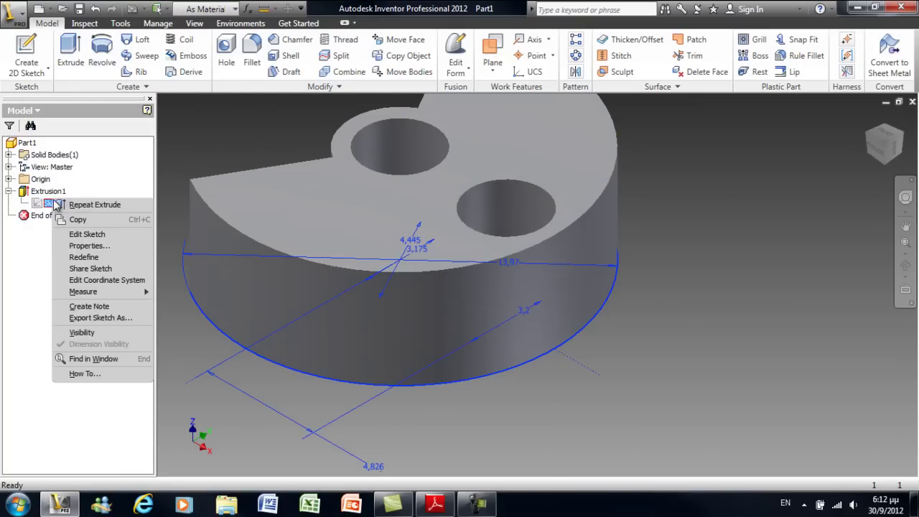
{"action": "left_click", "coordinate": [97, 334]}
- Extrude the inner concentric circle 0.31 in as a joined central pin
{"action": "left_click", "coordinate": [71, 54]}
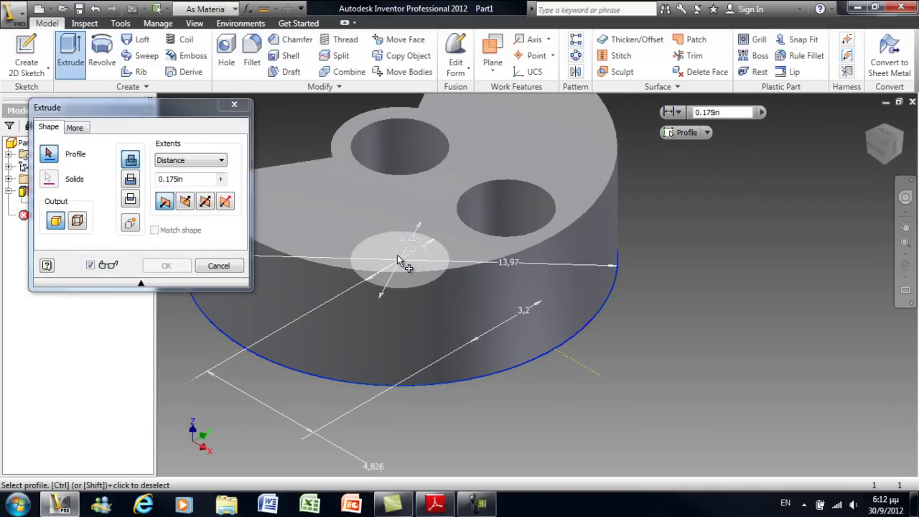
{"action": "left_click", "coordinate": [400, 256]}
{"action": "left_click", "coordinate": [193, 179]}
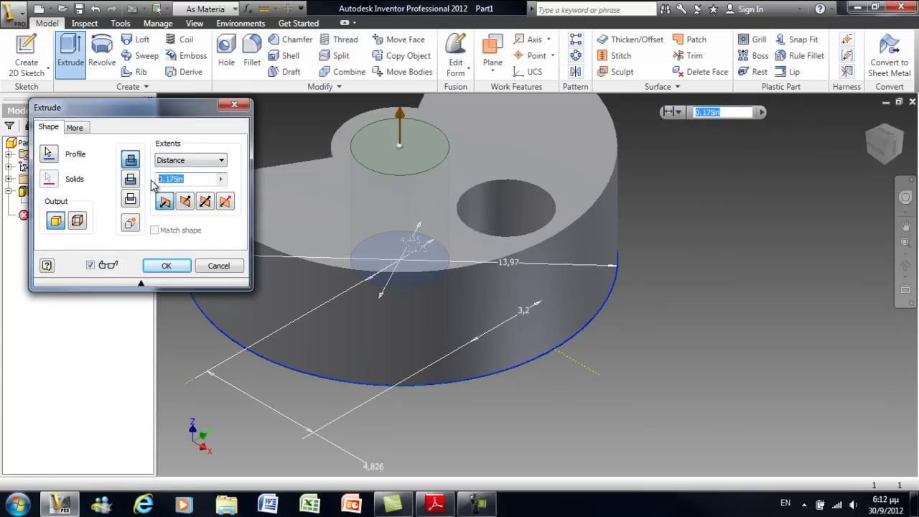
{"action": "type", "text": "0.31in"}
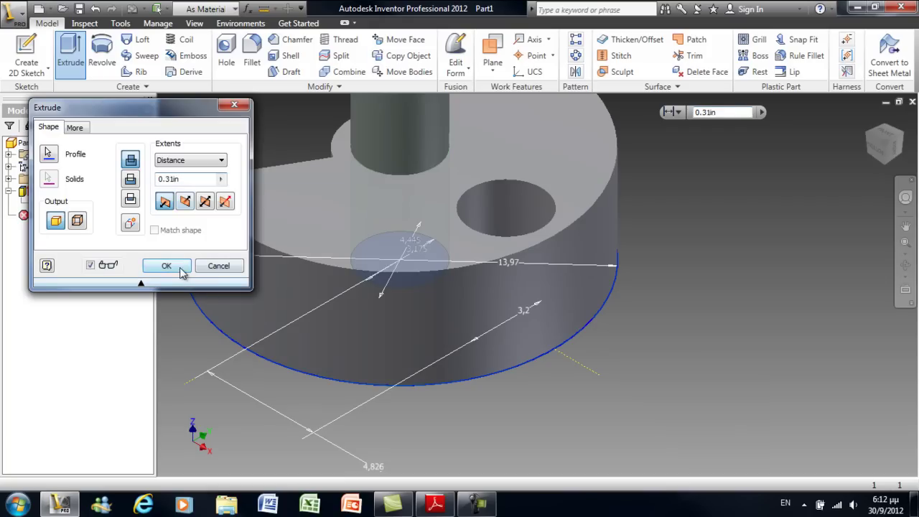
{"action": "left_click", "coordinate": [159, 269]}
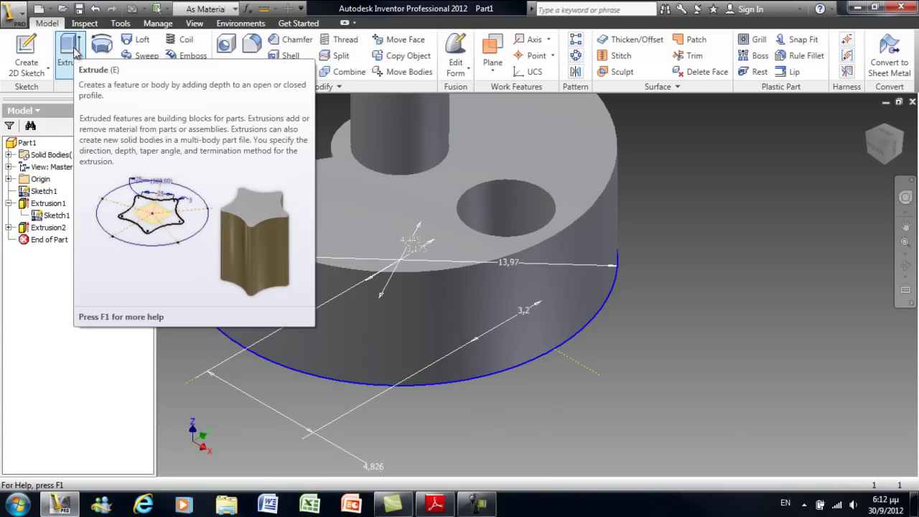
- Extrude the offset hole's circle 0.025 in, joined to the body, as a thin floor in the hole
{"action": "left_click", "coordinate": [75, 53]}
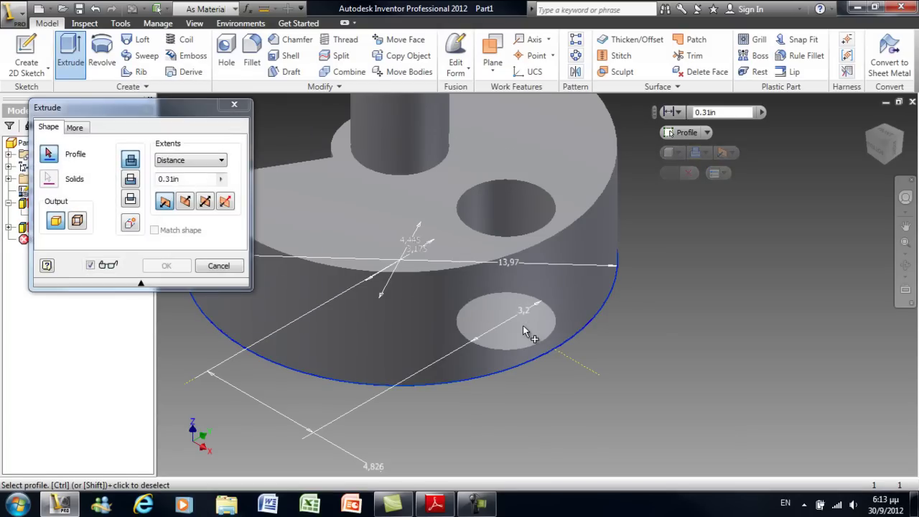
{"action": "left_click", "coordinate": [524, 329]}
{"action": "double_click", "coordinate": [188, 179]}
{"action": "type", "text": "0"}
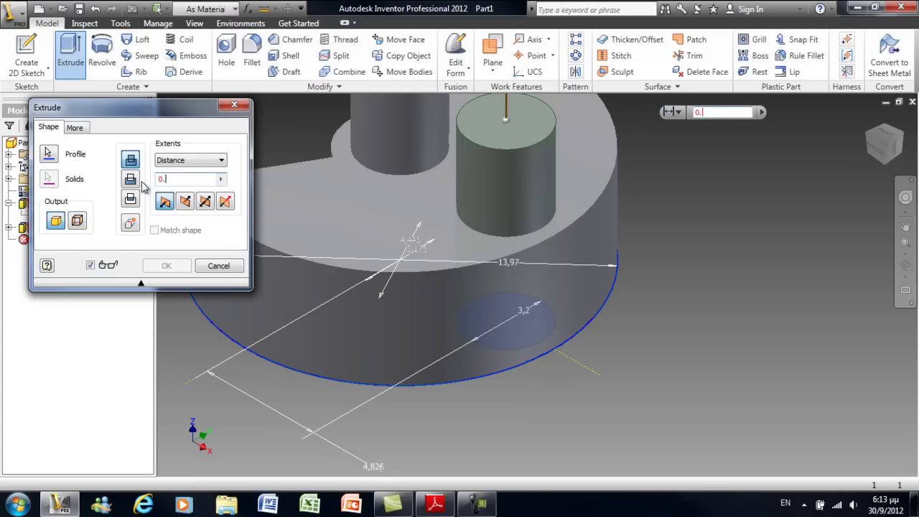
{"action": "type", "text": ".25in"}
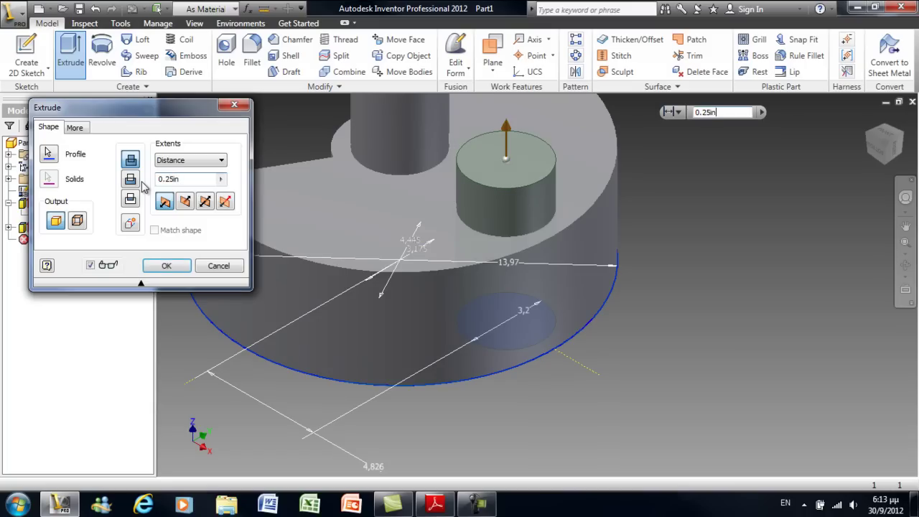
{"action": "key", "text": "BackSpace"}
{"action": "key", "text": "BackSpace"}
{"action": "key", "text": "BackSpace"}
{"action": "key", "text": "BackSpace"}
{"action": "type", "text": "025in"}
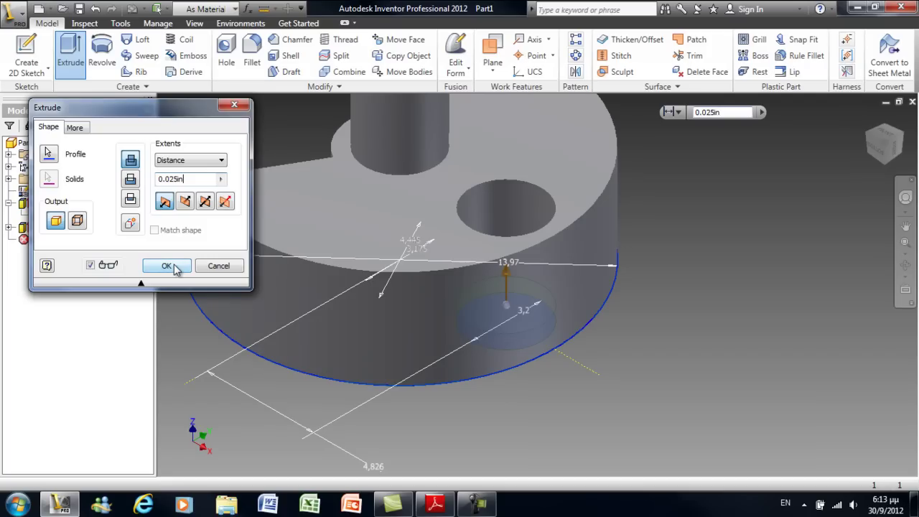
{"action": "left_click", "coordinate": [166, 265]}
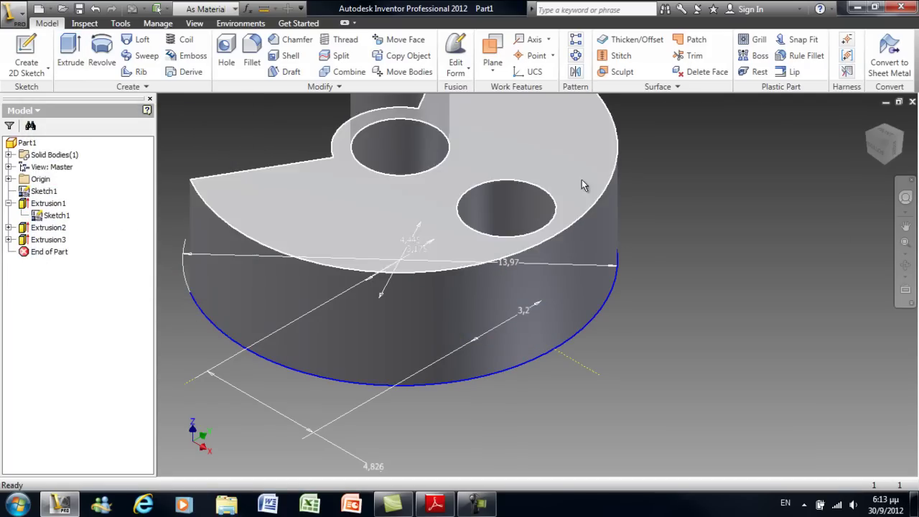
- Measure the distance from the offset hole's floor to the disc's upper face
{"action": "left_click", "coordinate": [906, 265]}
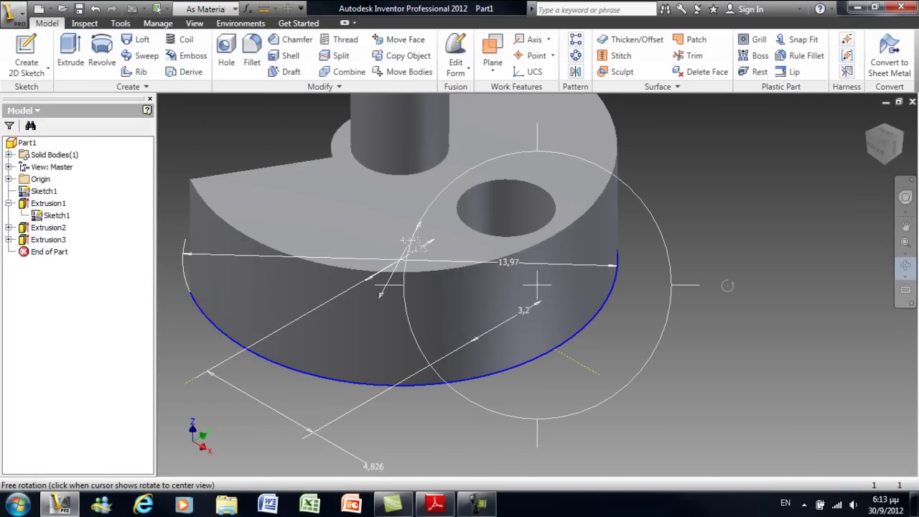
{"action": "left_click_drag", "start_coordinate": [567, 268], "coordinate": [545, 328]}
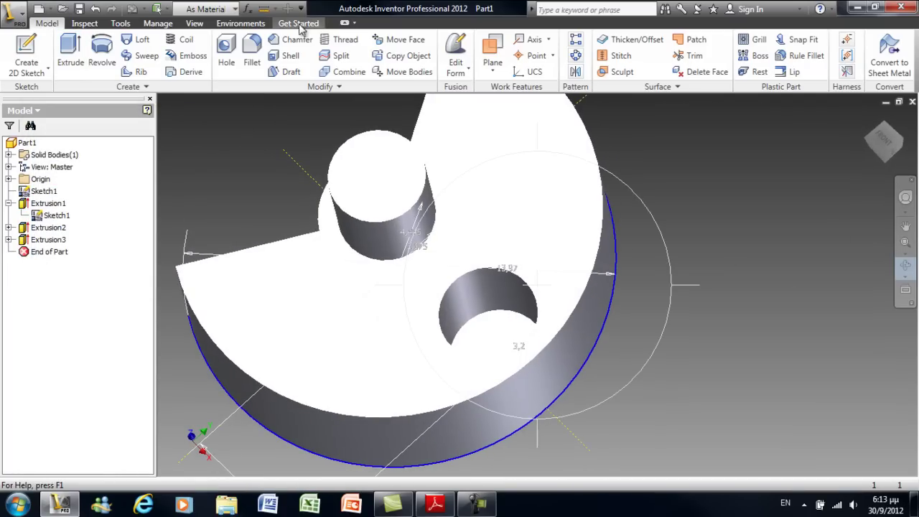
{"action": "left_click", "coordinate": [271, 10]}
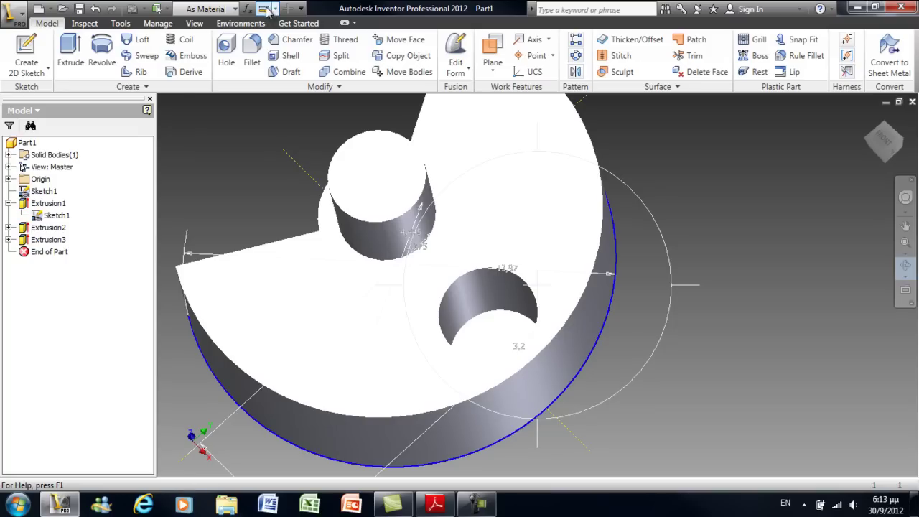
{"action": "left_click", "coordinate": [490, 329]}
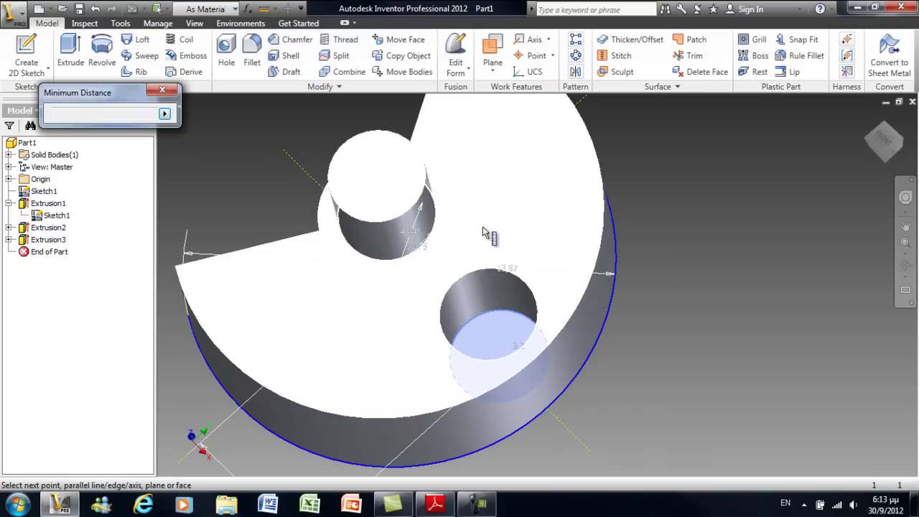
{"action": "left_click", "coordinate": [528, 228]}
{"action": "left_click", "coordinate": [528, 229]}
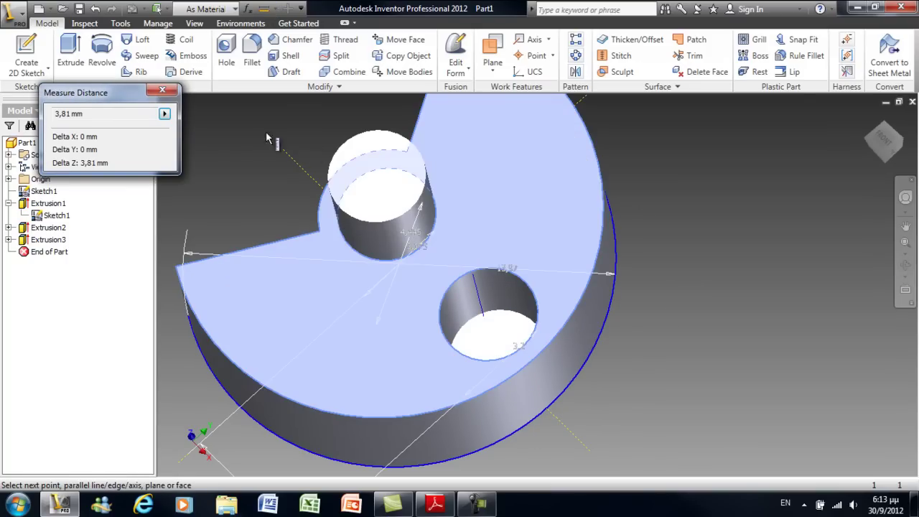
{"action": "left_click", "coordinate": [162, 89]}
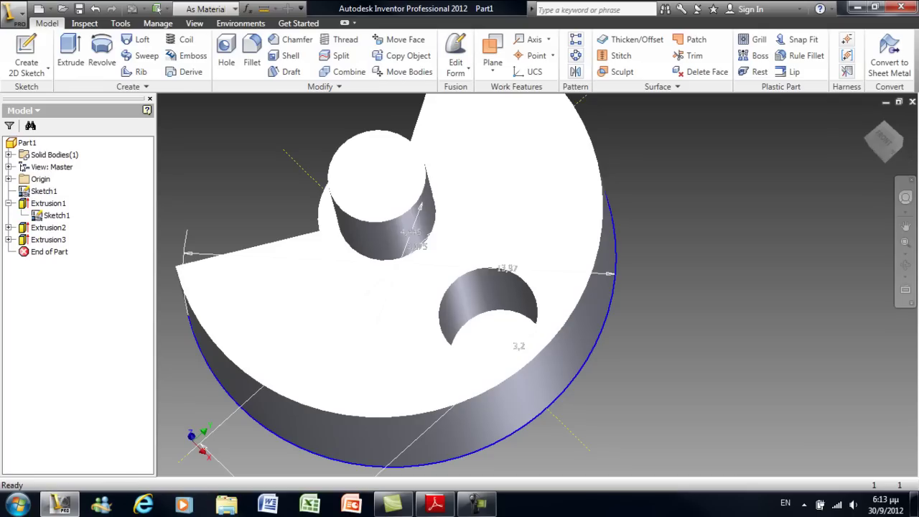
- Hide the shared sketch and return the model to its home view
{"action": "right_click", "coordinate": [63, 217]}
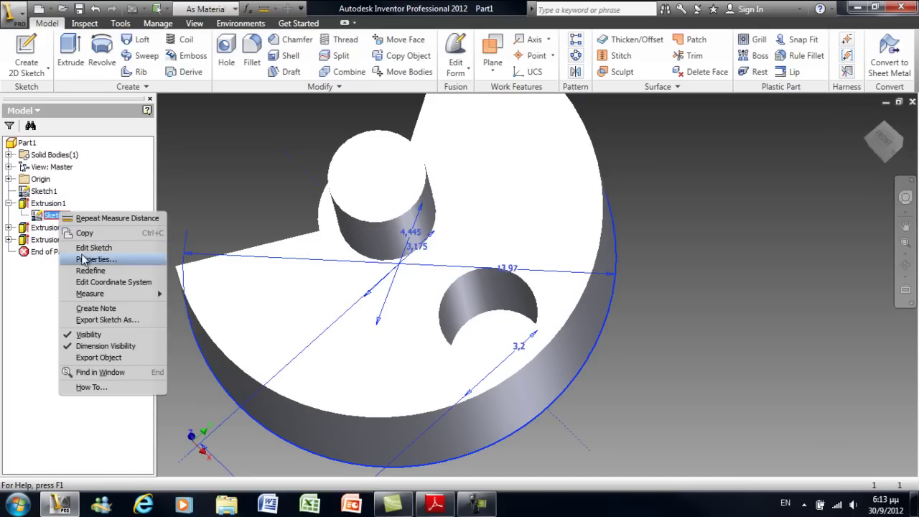
{"action": "left_click", "coordinate": [100, 337]}
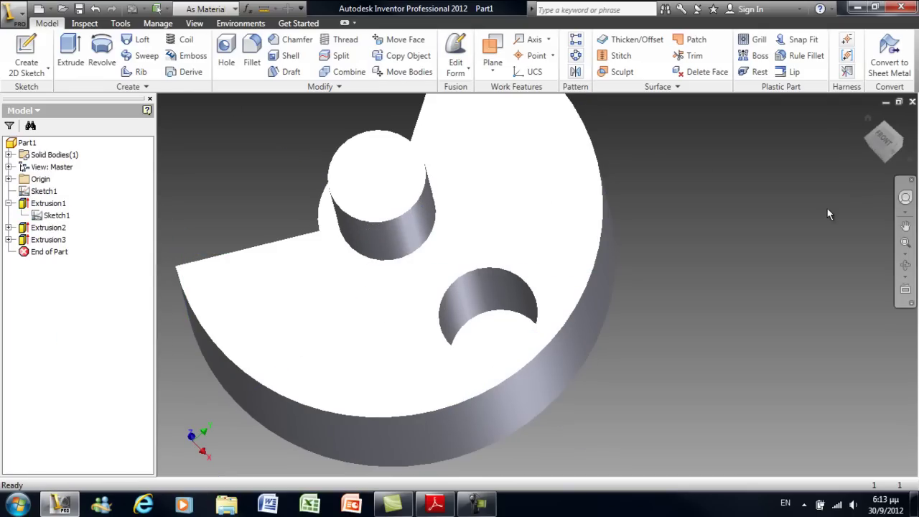
{"action": "left_click", "coordinate": [867, 119]}
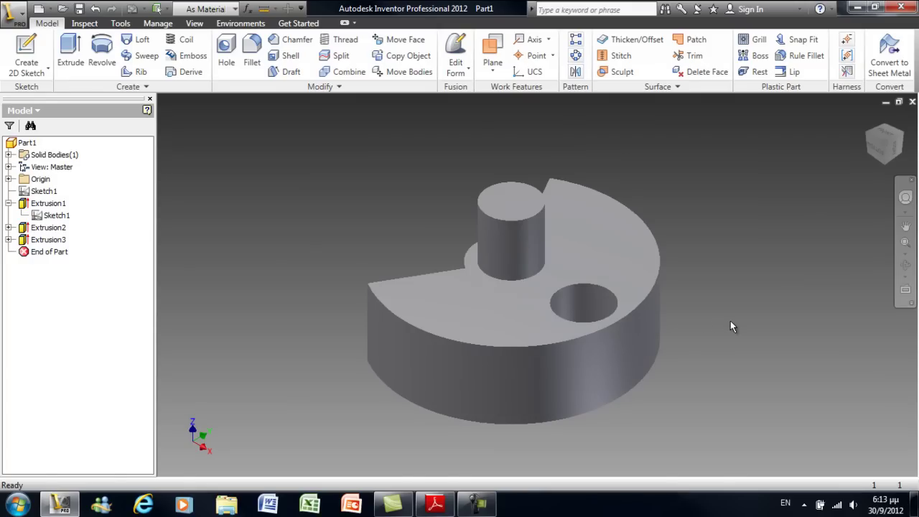
- Save the part as "rotary valve" in the new engine 2 stroke folder
{"action": "left_click", "coordinate": [80, 10]}
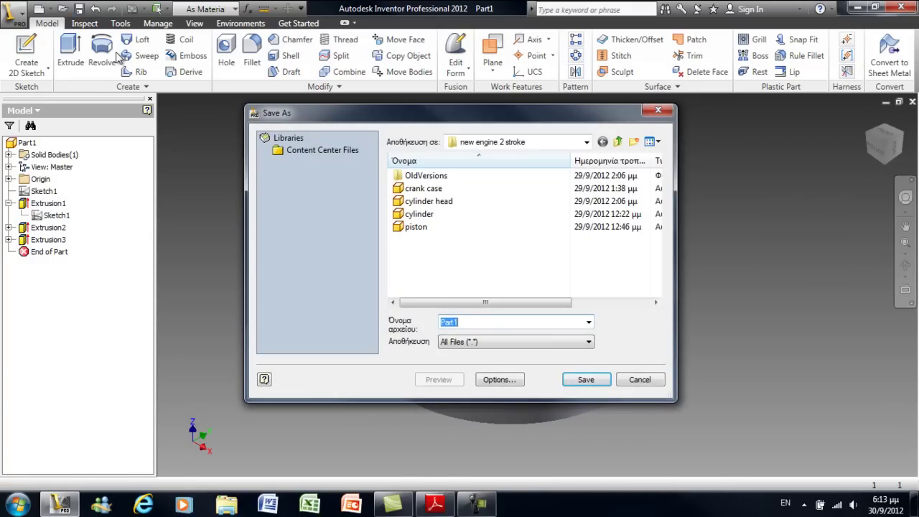
{"action": "type", "text": "r"}
{"action": "type", "text": "otary valve"}
{"action": "key", "text": "Left"}
{"action": "key", "text": "Left"}
{"action": "key", "text": "Left"}
{"action": "key", "text": "Left"}
{"action": "key", "text": "Left"}
{"action": "key", "text": "Left"}
{"action": "key", "text": "Left"}
{"action": "type", "text": "o"}
{"action": "key", "text": "Return"}
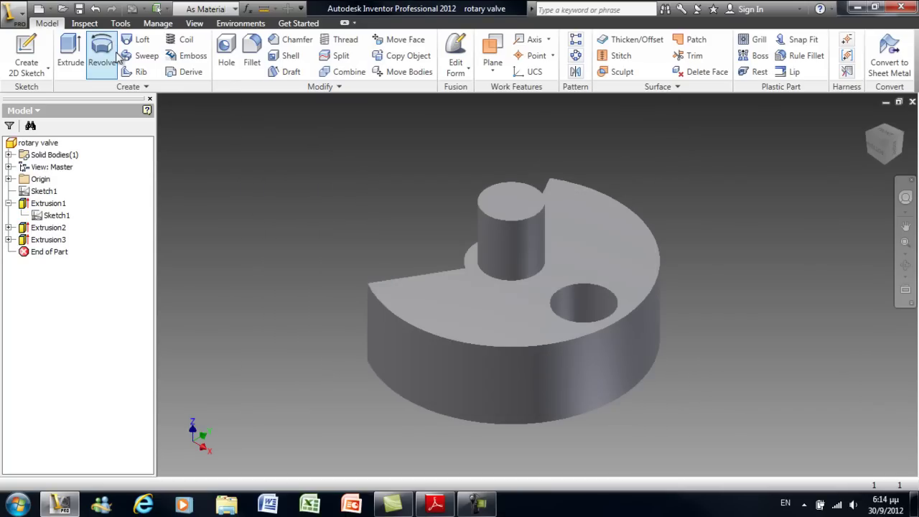